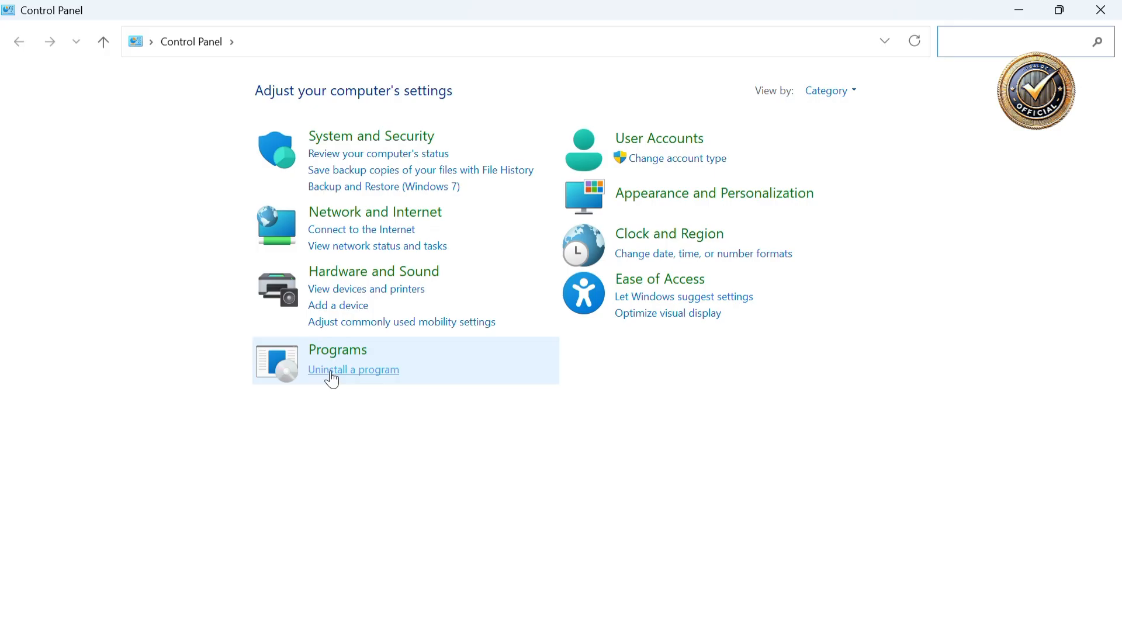
Open the list of installed programs and launch the uninstaller for XAMPP
{"action": "left_click", "coordinate": [332, 374]}
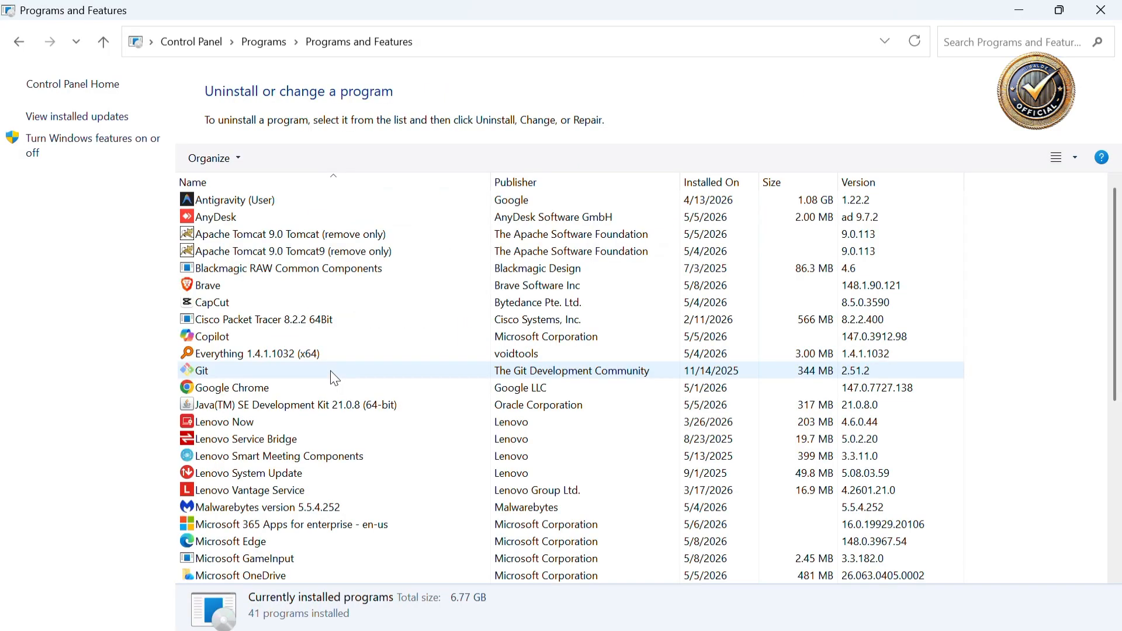
{"action": "scroll", "coordinate": [332, 375], "scroll_direction": "down", "scroll_amount": 6}
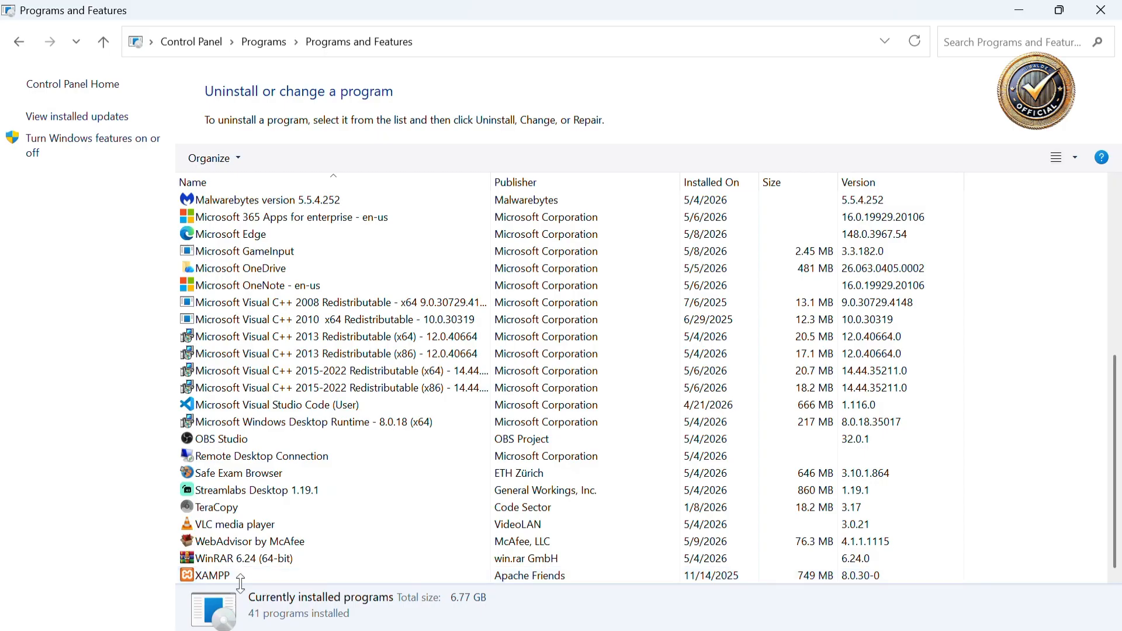
{"action": "left_click", "coordinate": [259, 579]}
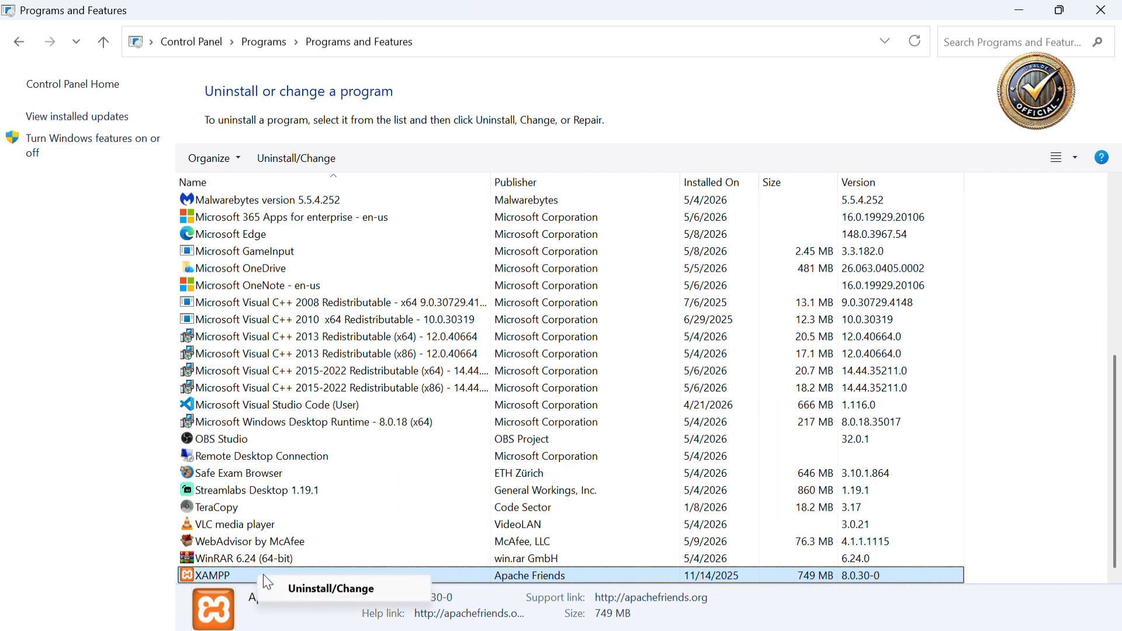
{"action": "left_click", "coordinate": [319, 589]}
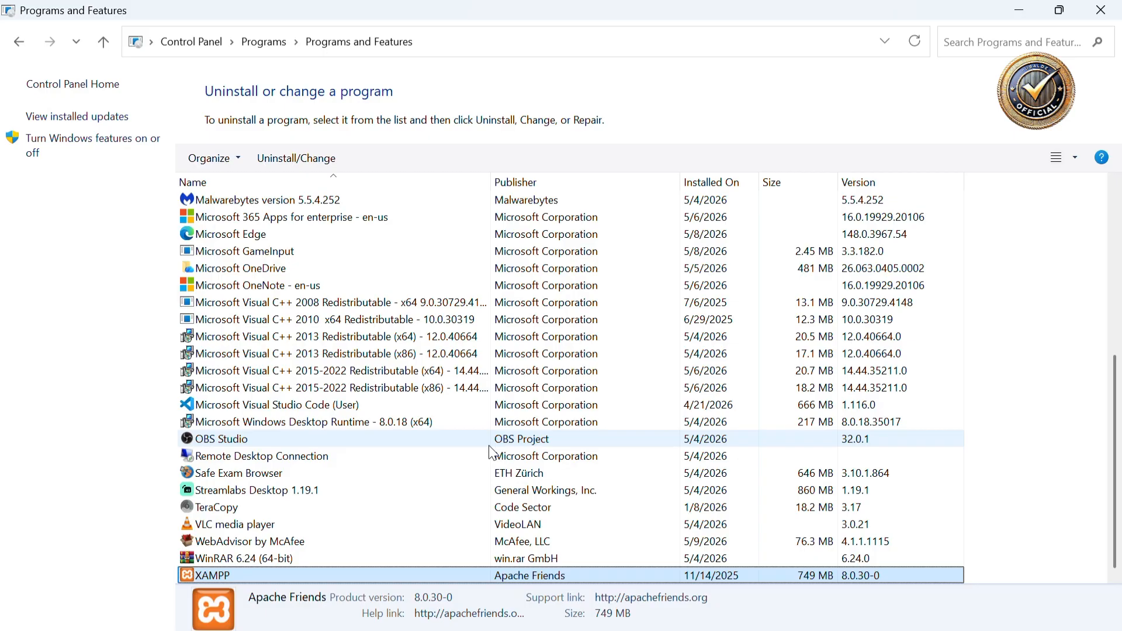
{"action": "key", "text": "super"}
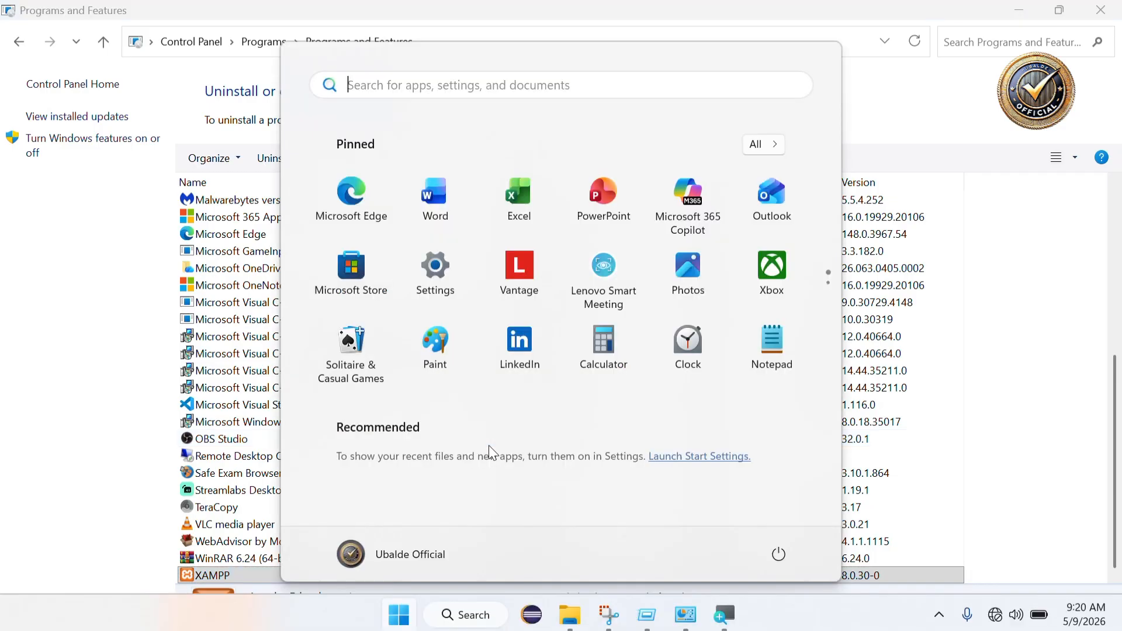
{"action": "mouse_move", "coordinate": [729, 617]}
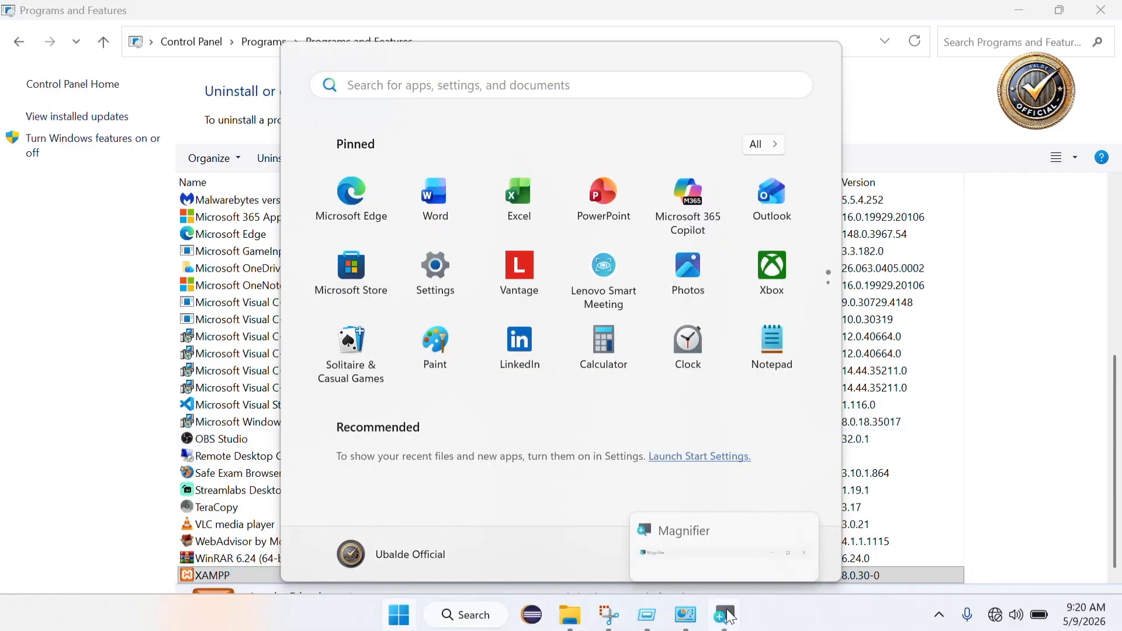
{"action": "key", "text": "super"}
{"action": "mouse_move", "coordinate": [686, 628]}
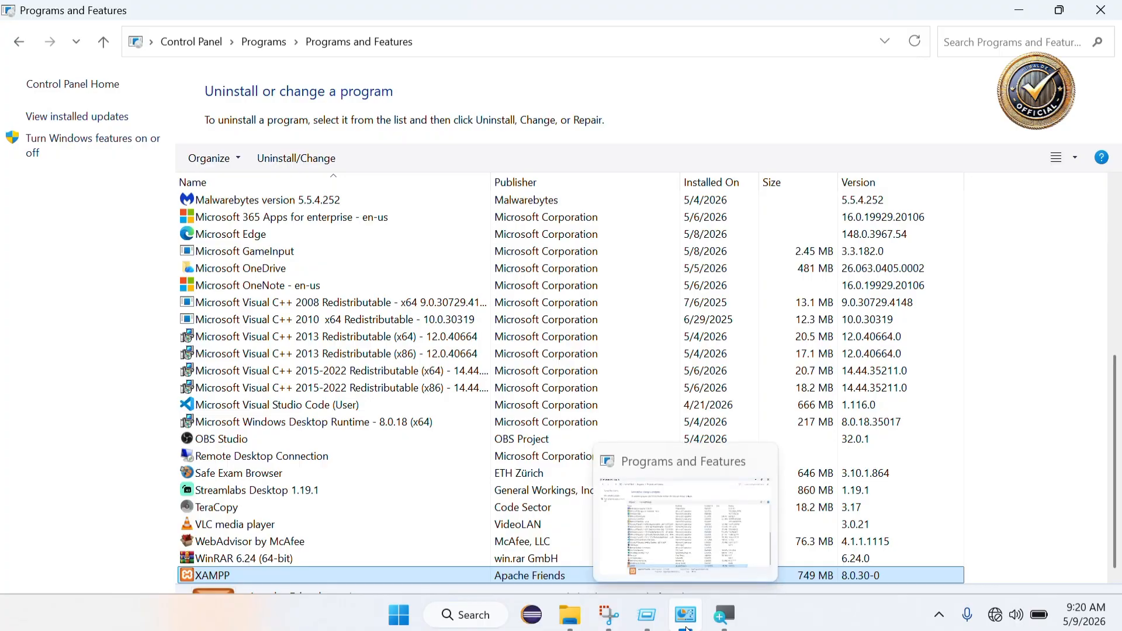
{"action": "mouse_move", "coordinate": [651, 624]}
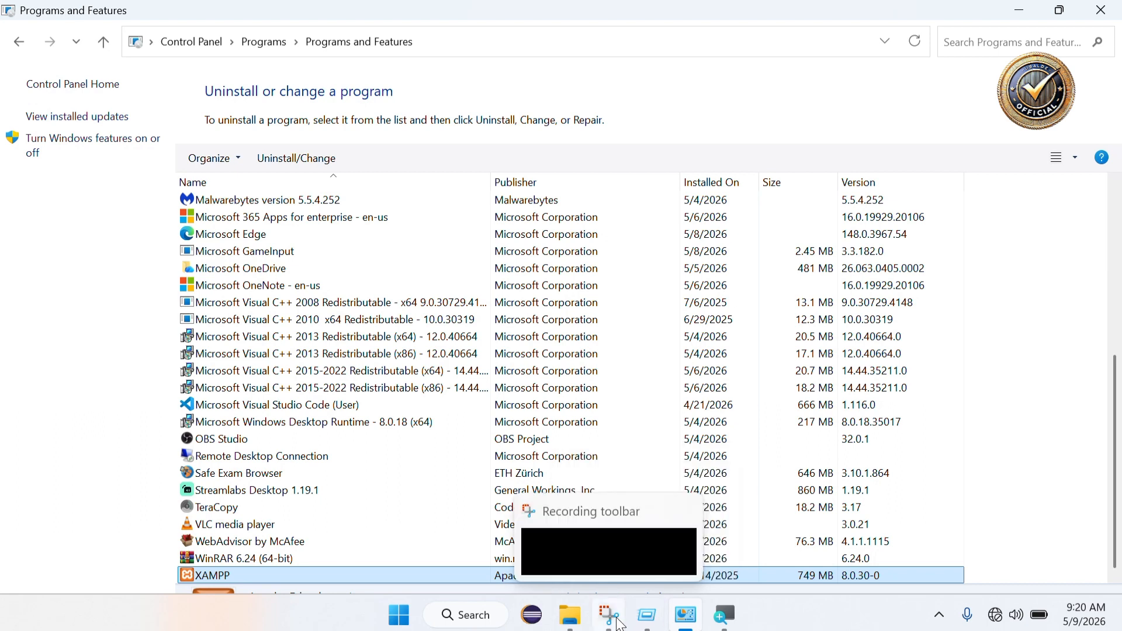
{"action": "mouse_move", "coordinate": [572, 607]}
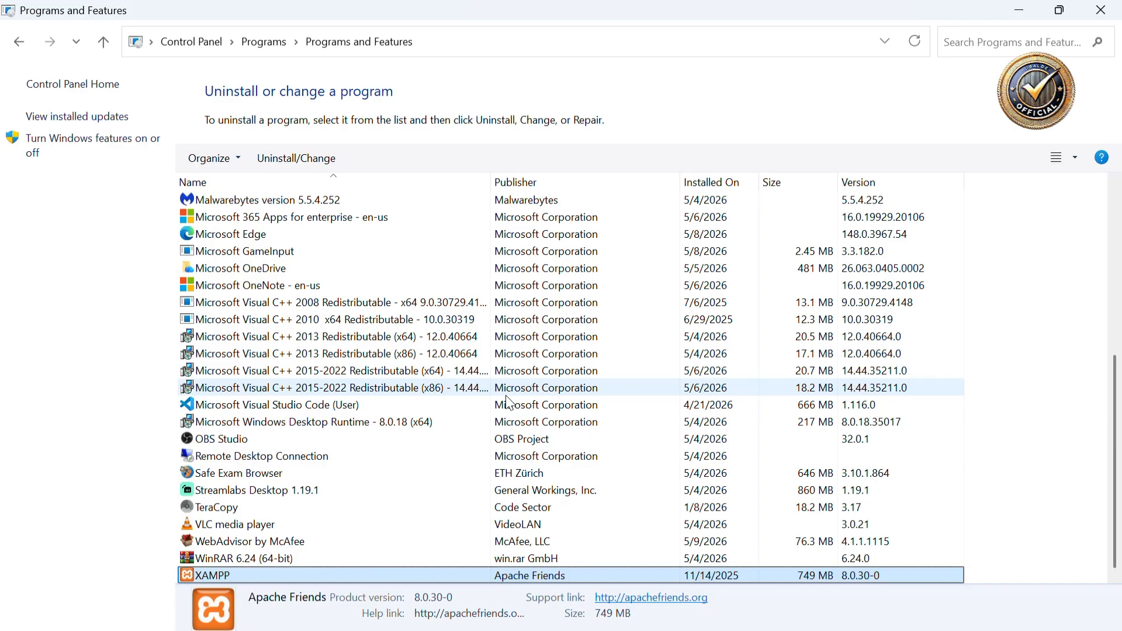
{"action": "key", "text": "super+plus"}
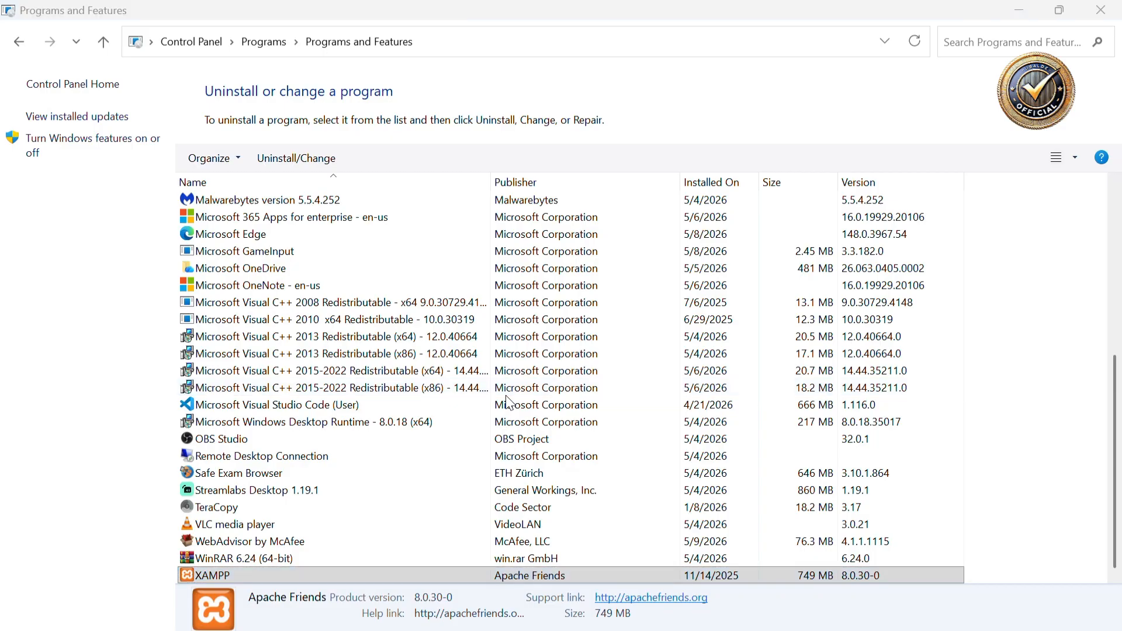
Open Task Manager, expand the _uninstall16172.000 process and bring its Question window to the front
{"action": "key", "text": "ctrl+shift+Escape"}
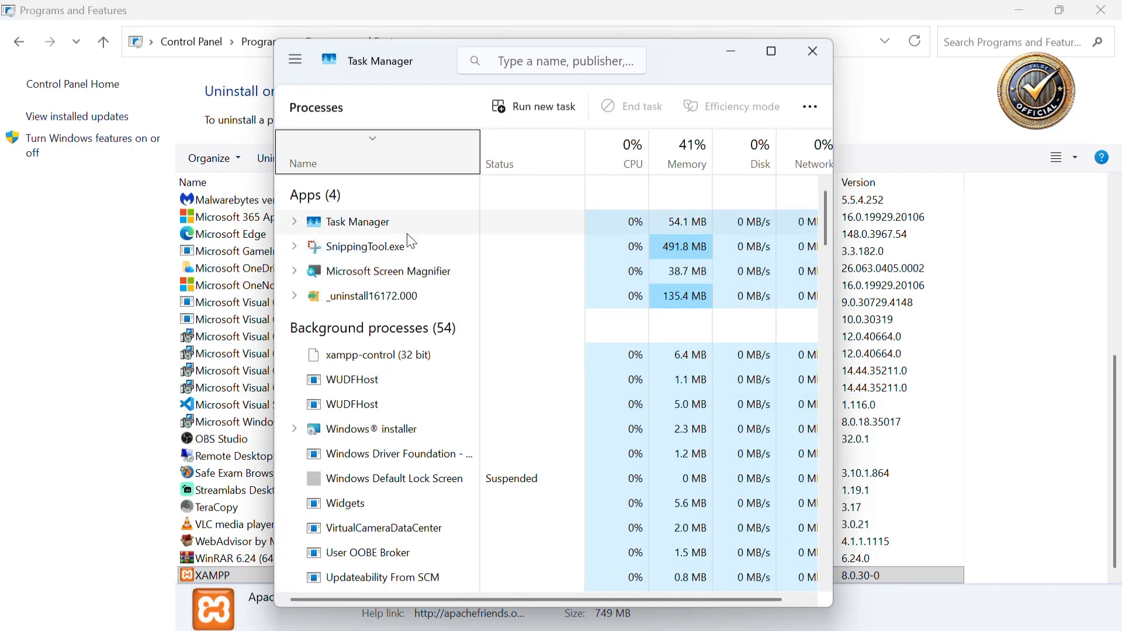
{"action": "left_click", "coordinate": [773, 54]}
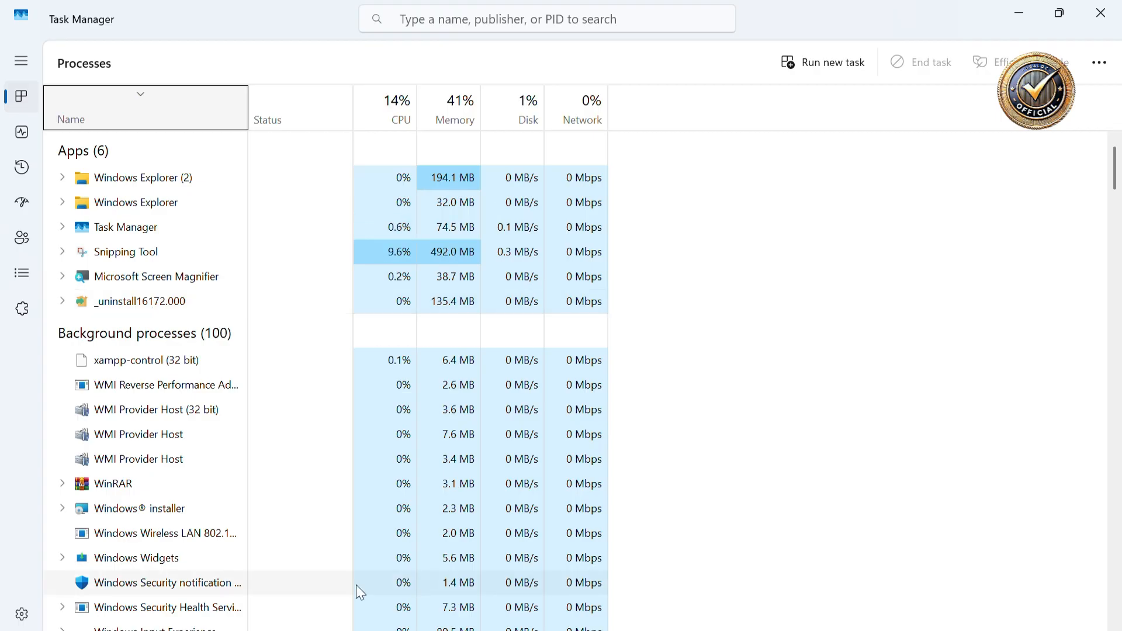
{"action": "left_click", "coordinate": [150, 311]}
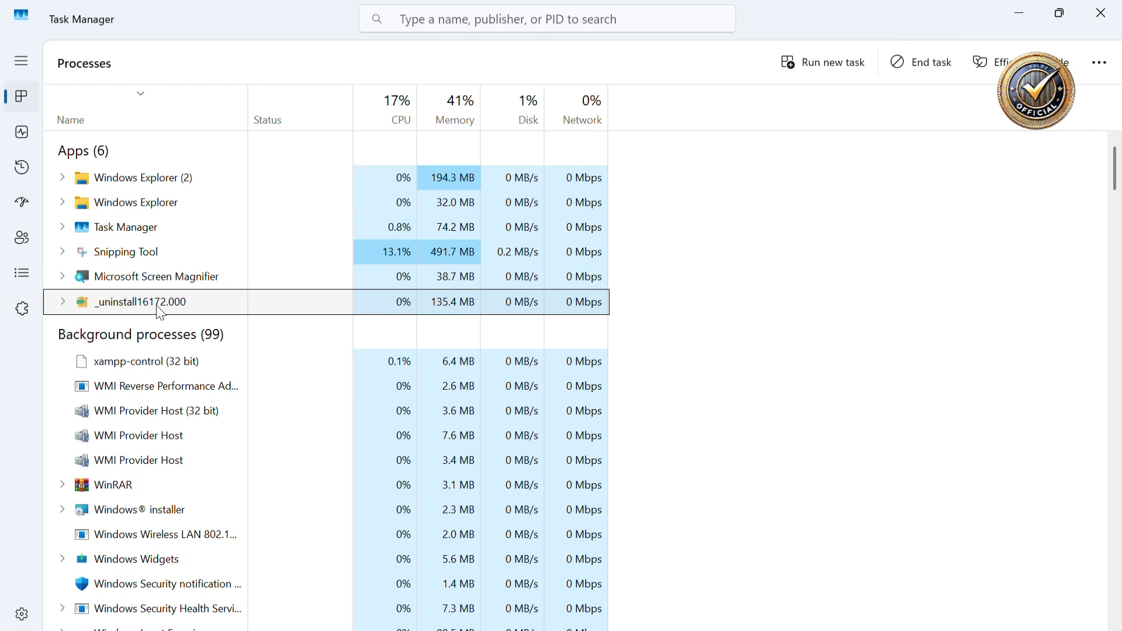
{"action": "left_click", "coordinate": [63, 302]}
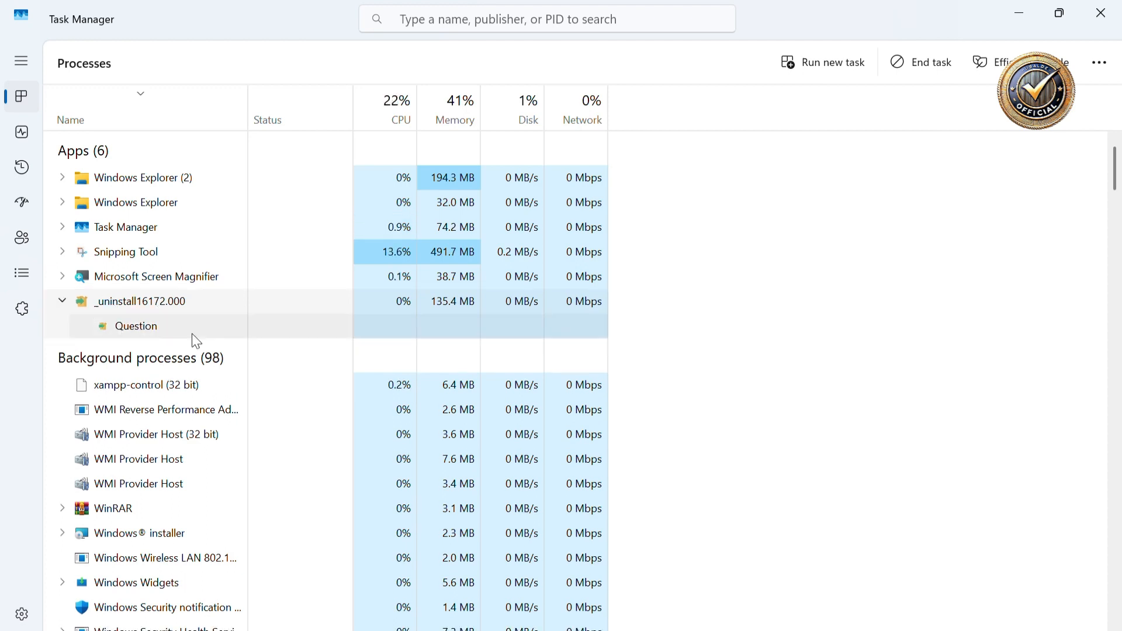
{"action": "double_click", "coordinate": [139, 332]}
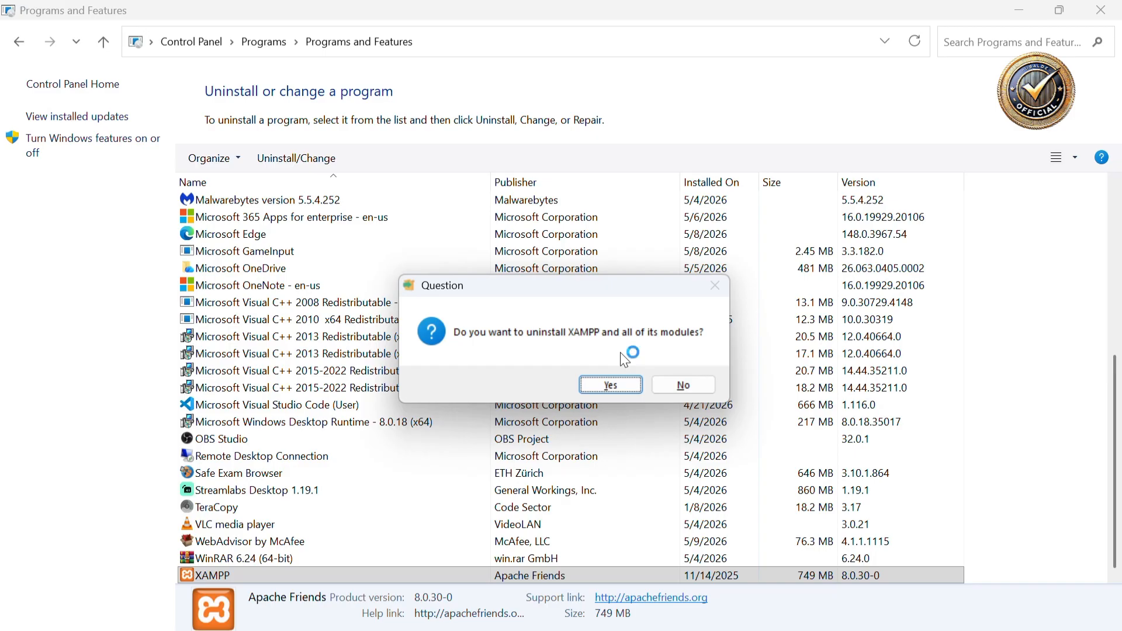
Capture a screenshot of the XAMPP uninstall question and agree to uninstall XAMPP with all its modules
{"action": "key", "text": "super+shift+s"}
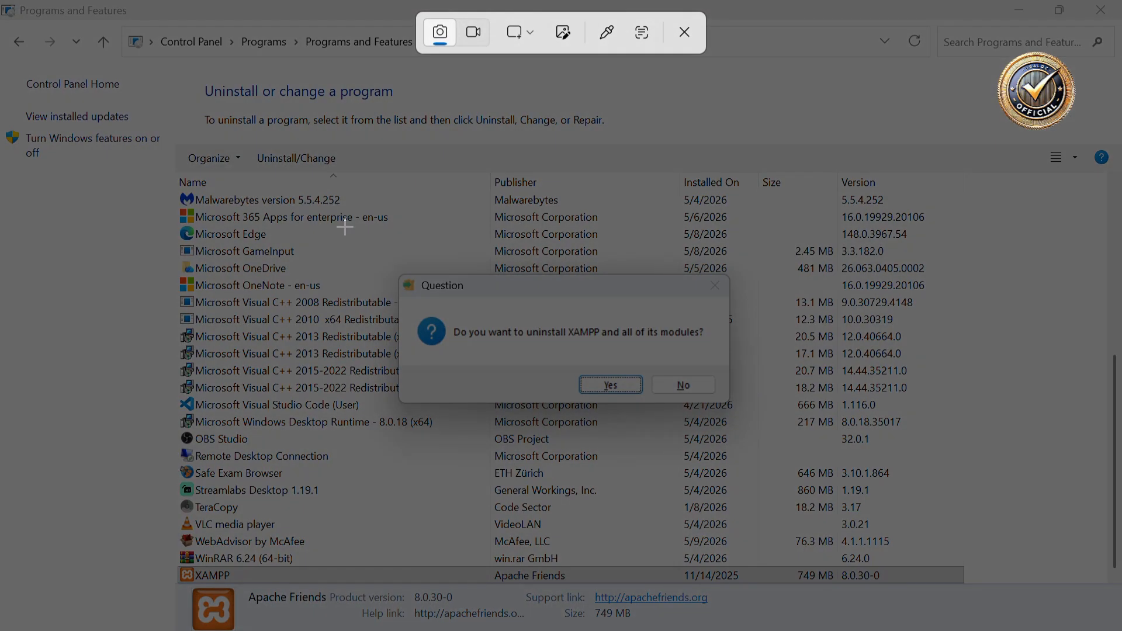
{"action": "left_click_drag", "start_coordinate": [345, 227], "coordinate": [794, 468]}
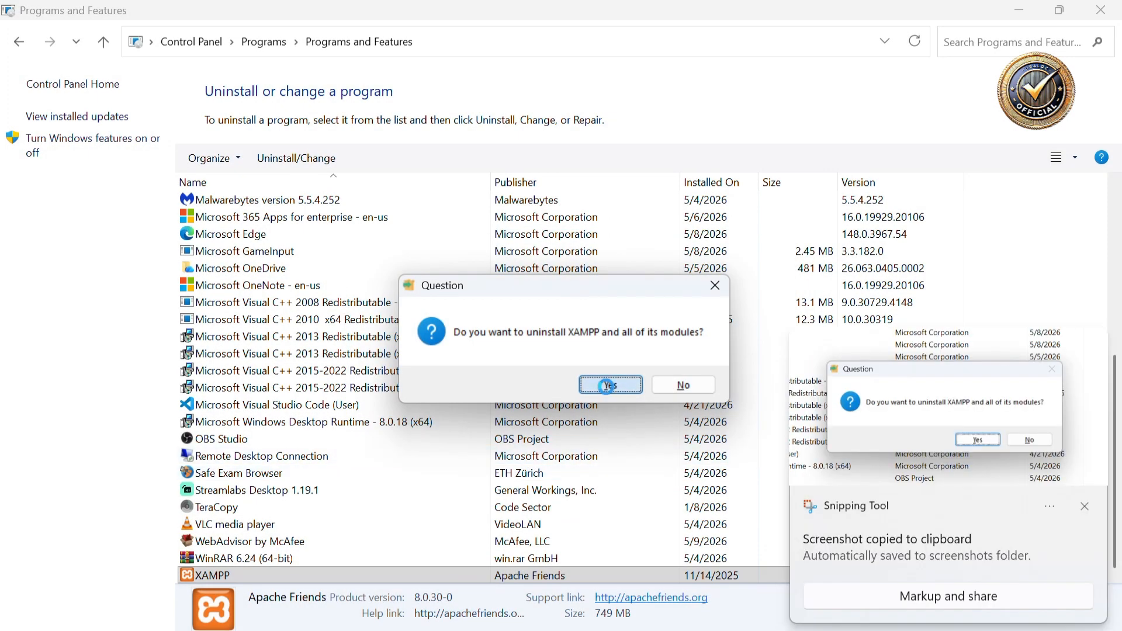
{"action": "left_click", "coordinate": [609, 385]}
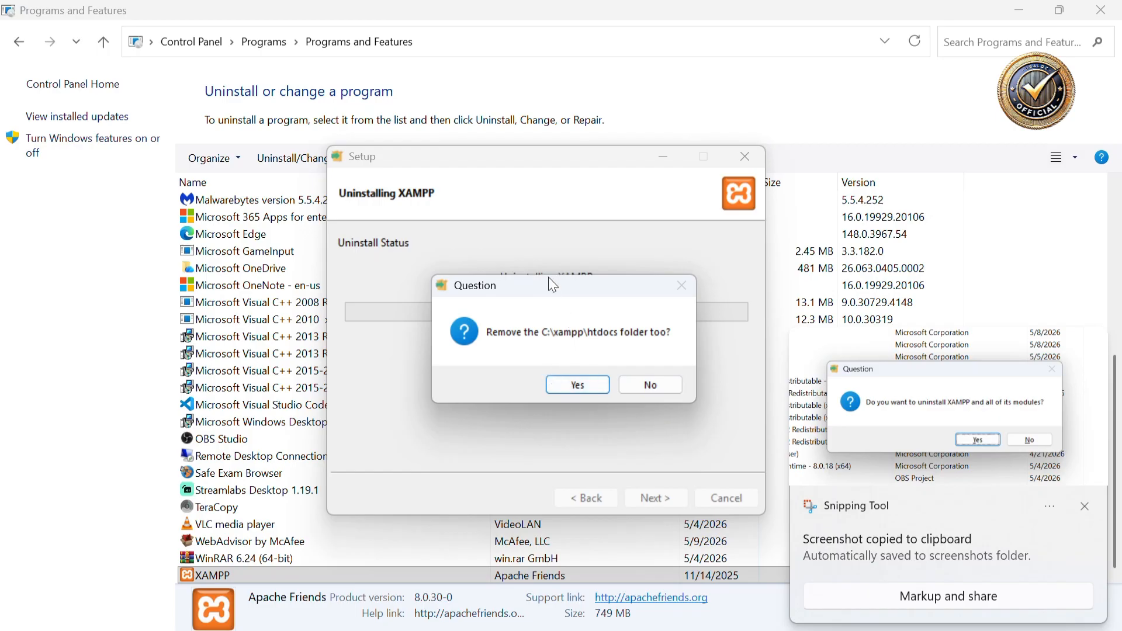
Capture a screenshot of the question about removing the htdocs folder and dismiss the Snipping Tool notification
{"action": "key", "text": "super+shift+s"}
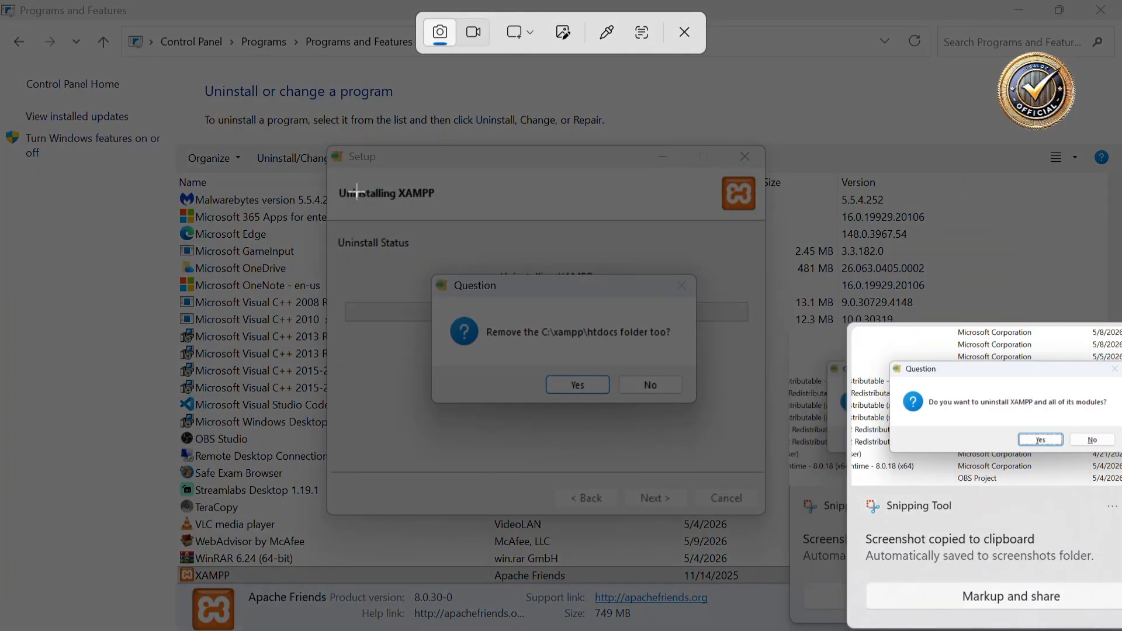
{"action": "left_click_drag", "start_coordinate": [354, 189], "coordinate": [721, 444]}
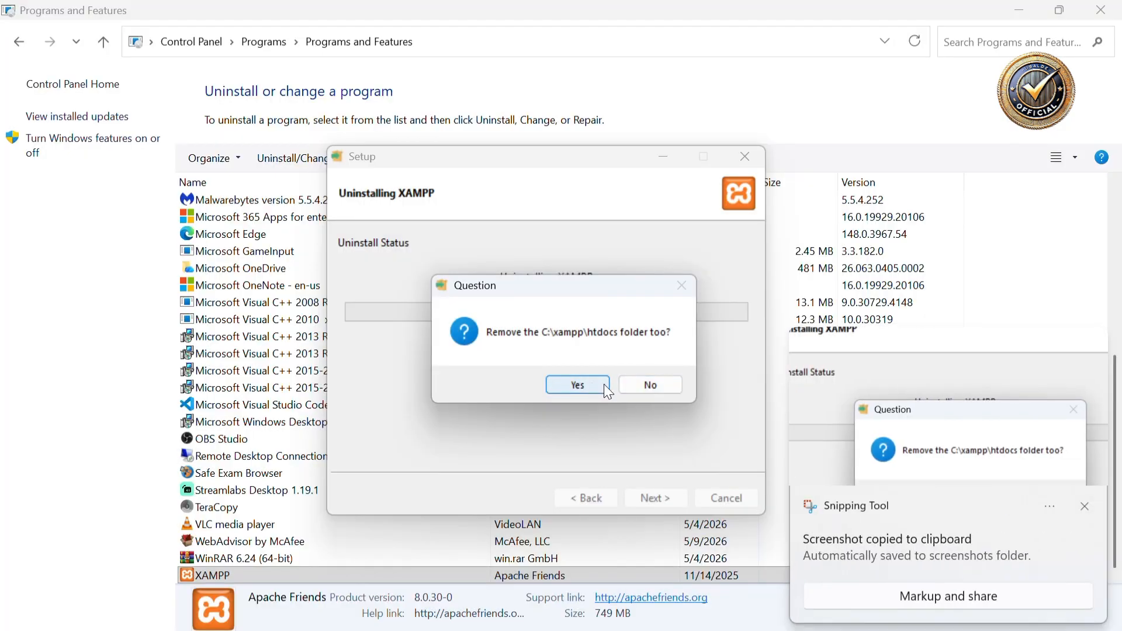
{"action": "left_click", "coordinate": [1084, 505]}
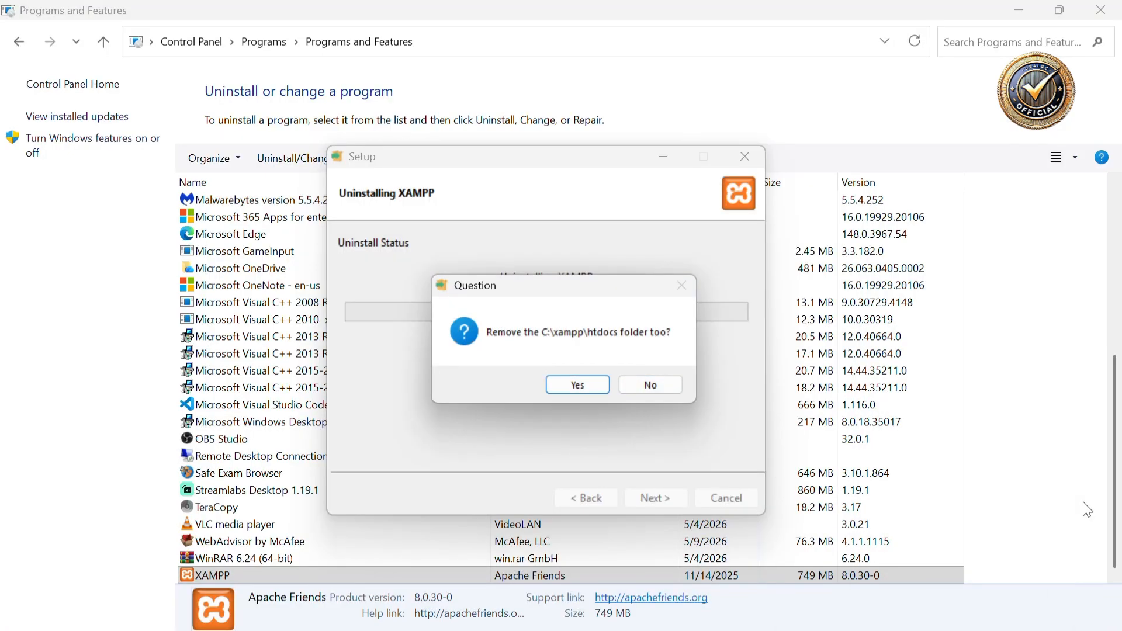
Open the xampp folder on the Windows-SSD (C:) drive in a new File Explorer window
{"action": "key", "text": "super+e"}
{"action": "left_click", "coordinate": [84, 487]}
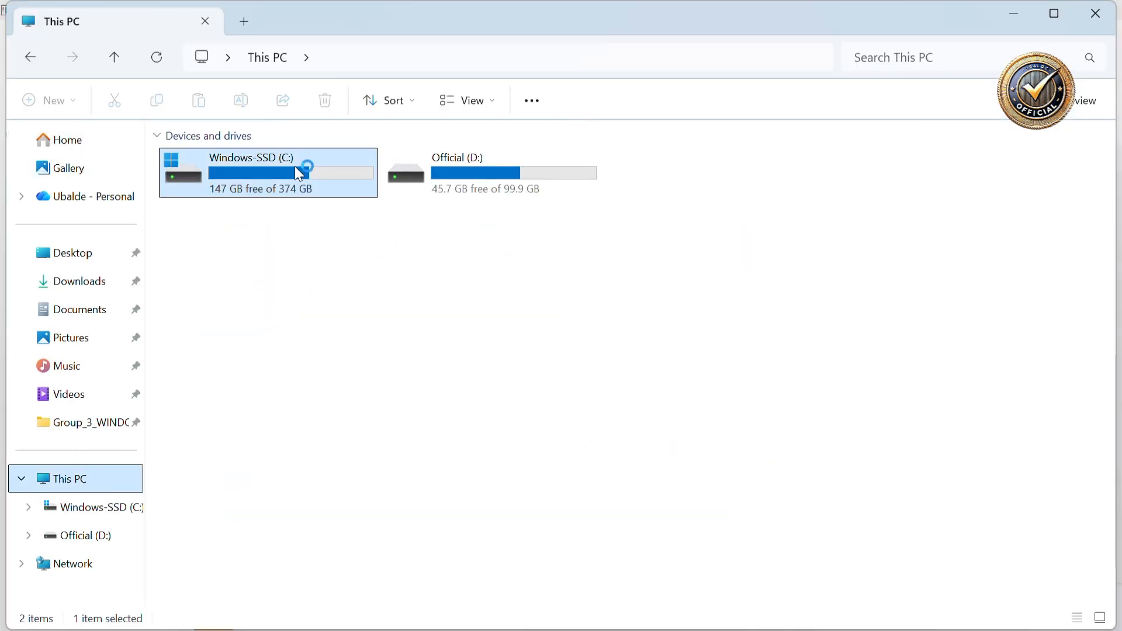
{"action": "double_click", "coordinate": [295, 166]}
{"action": "double_click", "coordinate": [251, 398]}
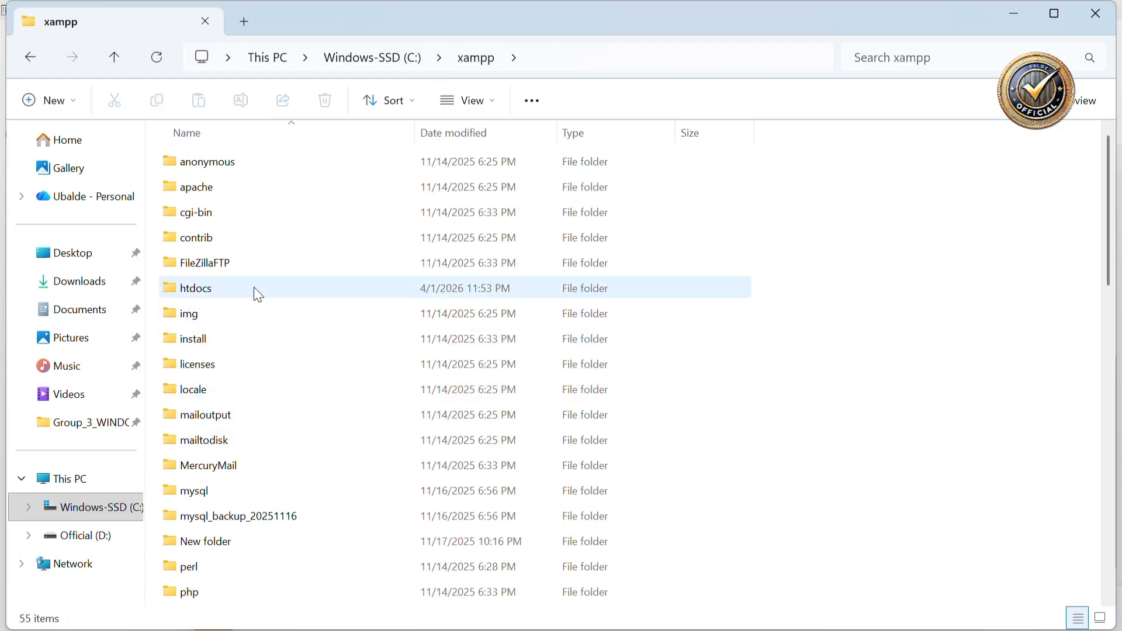
Copy the mysql folder from C:\xampp to the desktop using TeraCopy
{"action": "scroll", "coordinate": [254, 286], "scroll_direction": "down", "scroll_amount": 2}
{"action": "left_click", "coordinate": [227, 346]}
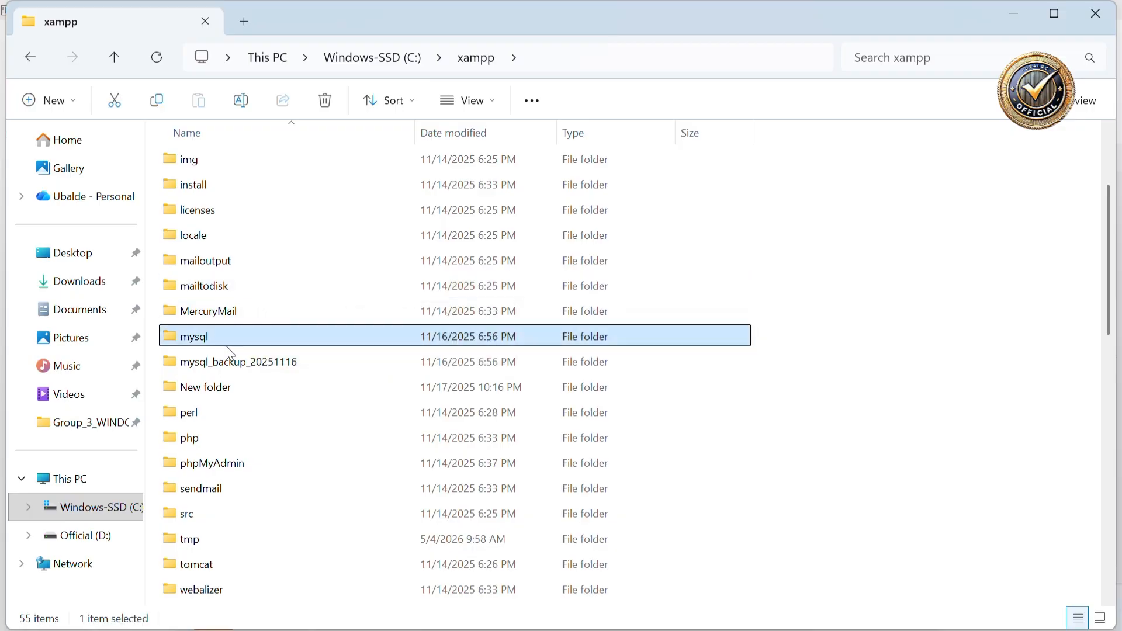
{"action": "key", "text": "ctrl+c"}
{"action": "key", "text": "super+d"}
{"action": "key", "text": "ctrl+v"}
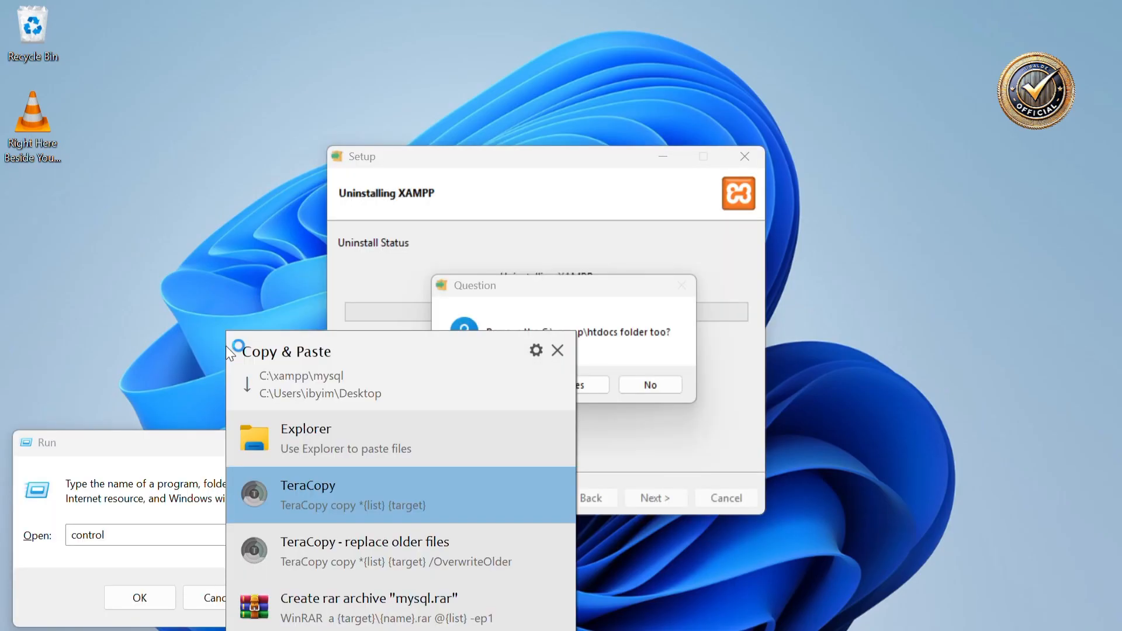
{"action": "key", "text": "Return"}
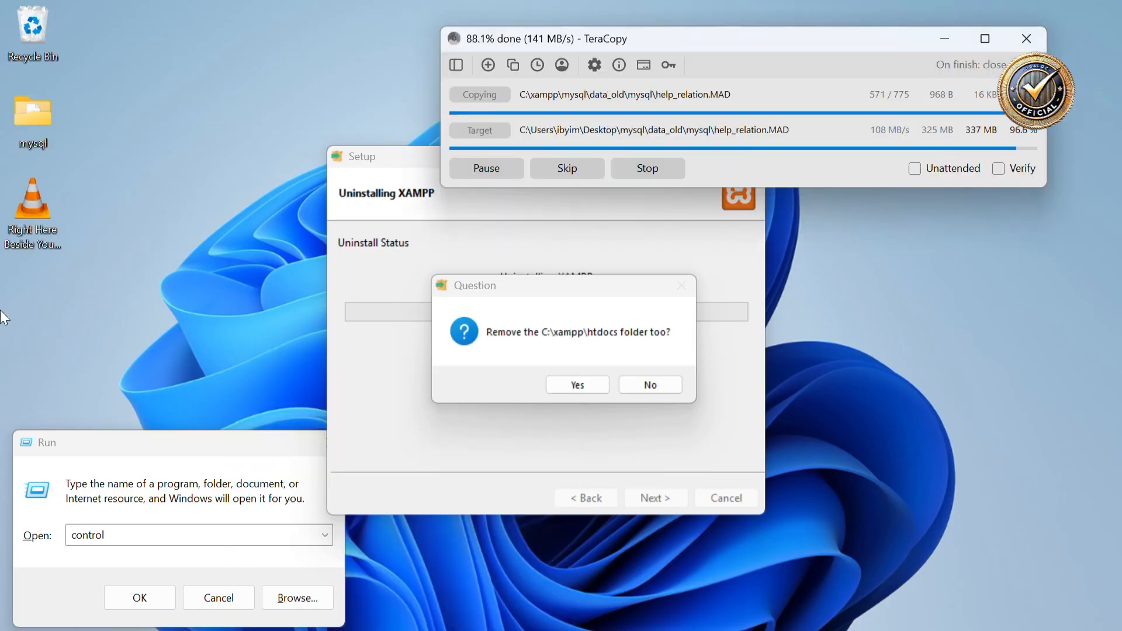
Check the database folders in the data subfolder of the desktop mysql copy, and close the window
{"action": "double_click", "coordinate": [37, 145]}
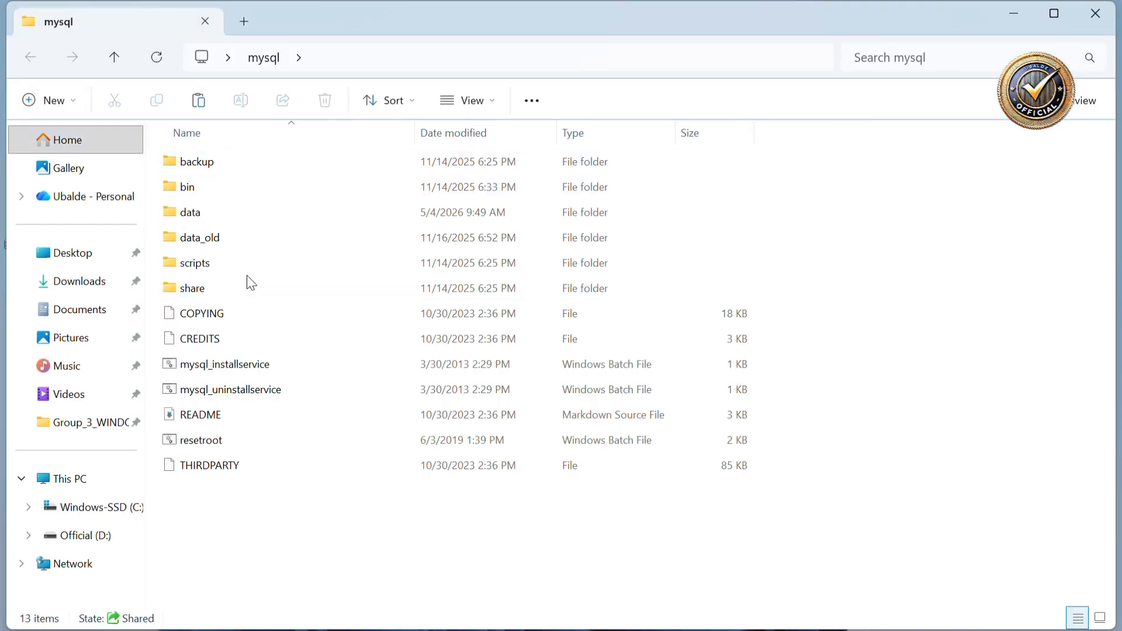
{"action": "double_click", "coordinate": [219, 212]}
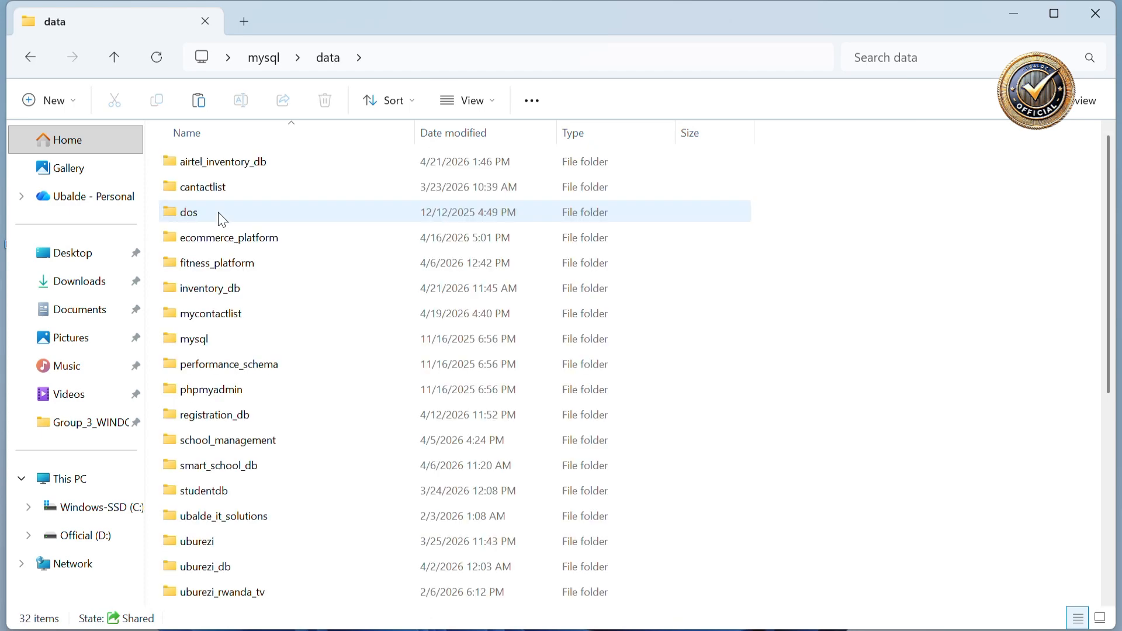
{"action": "scroll", "coordinate": [315, 367], "scroll_direction": "down", "scroll_amount": 5}
{"action": "scroll", "coordinate": [316, 367], "scroll_direction": "up", "scroll_amount": 5}
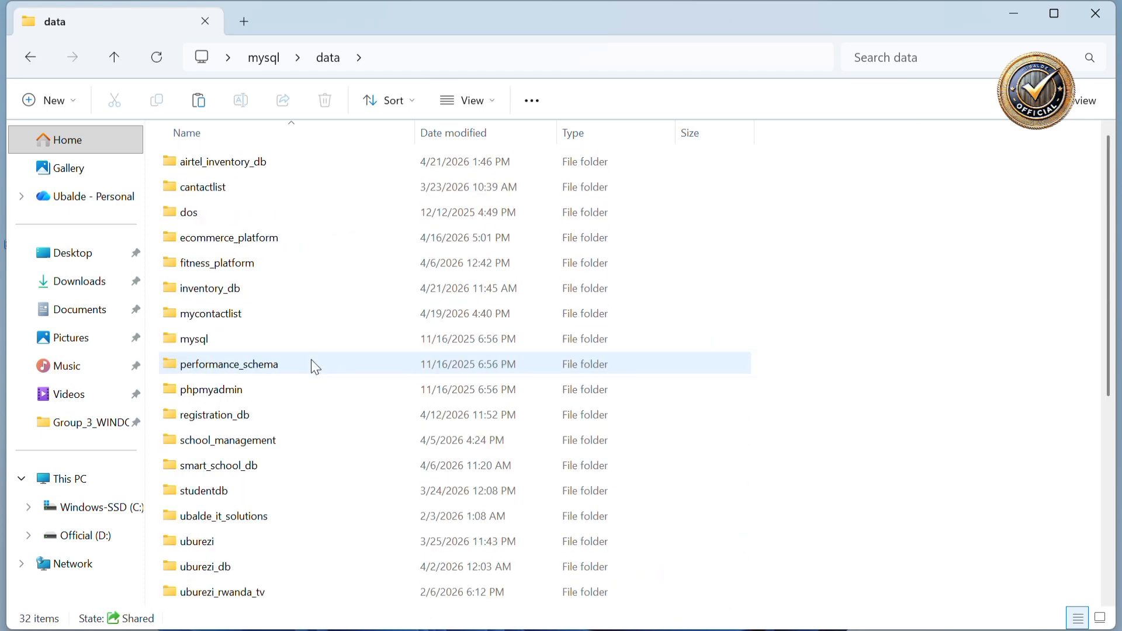
{"action": "key", "text": "alt+Left"}
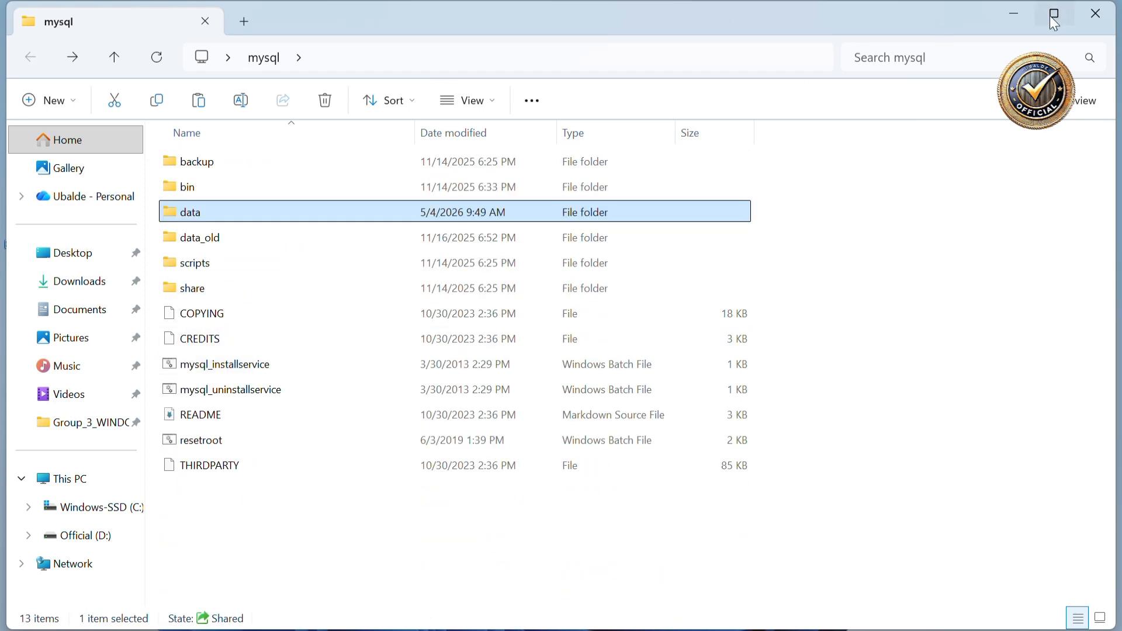
{"action": "left_click", "coordinate": [1103, 17]}
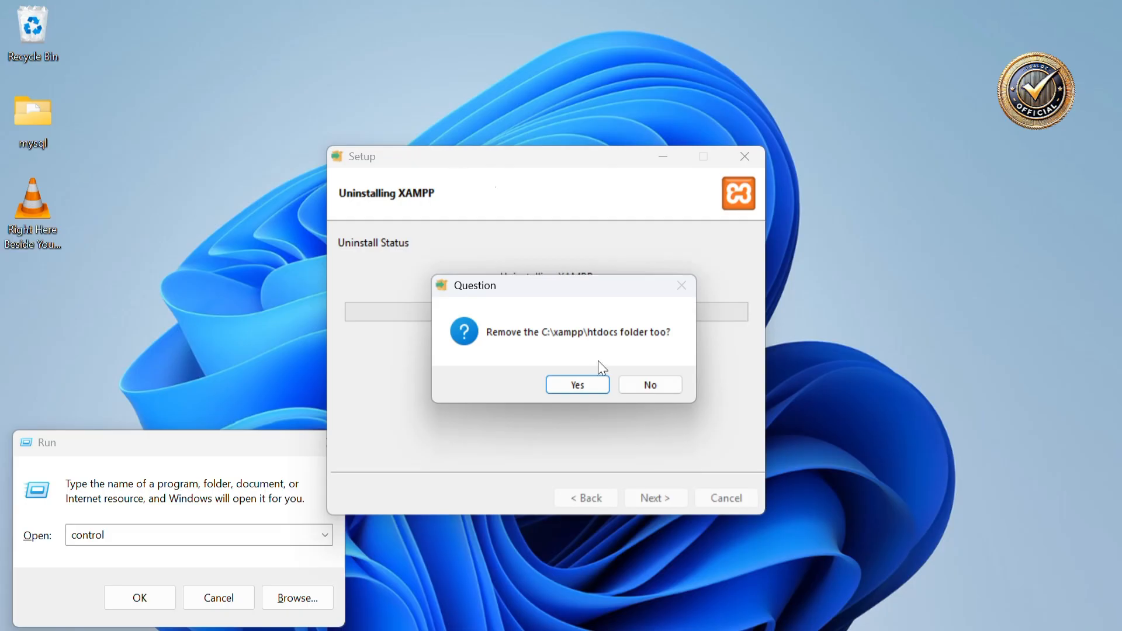
Agree to remove the C:\xampp\htdocs folder too, and return from the xampp folder window to the C: drive root
{"action": "left_click", "coordinate": [578, 386]}
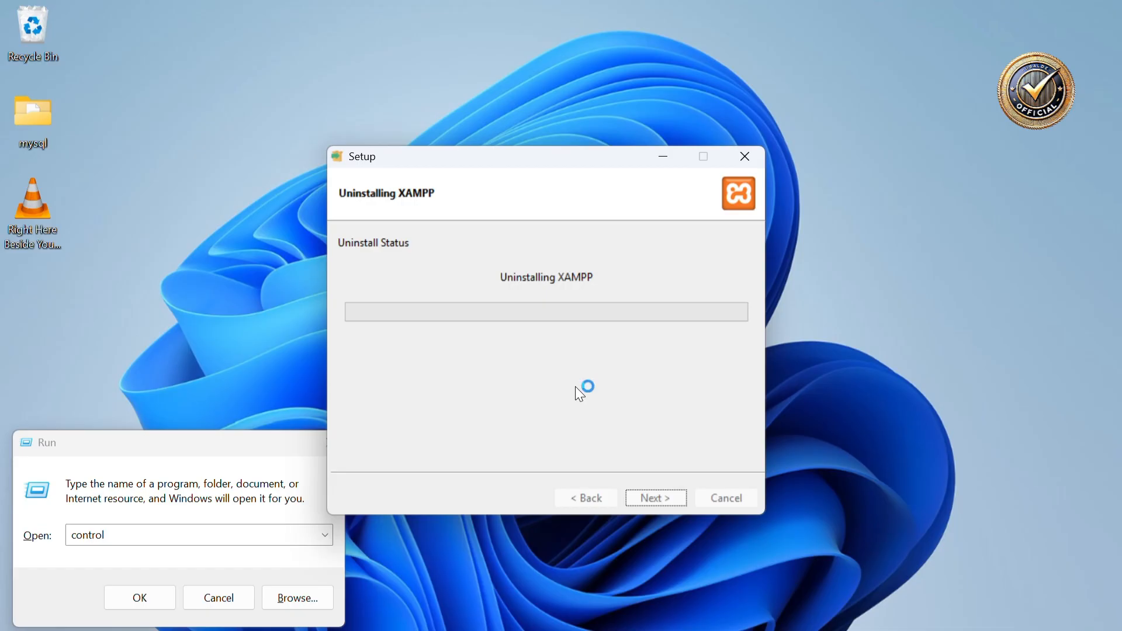
{"action": "key", "text": "super+Tab"}
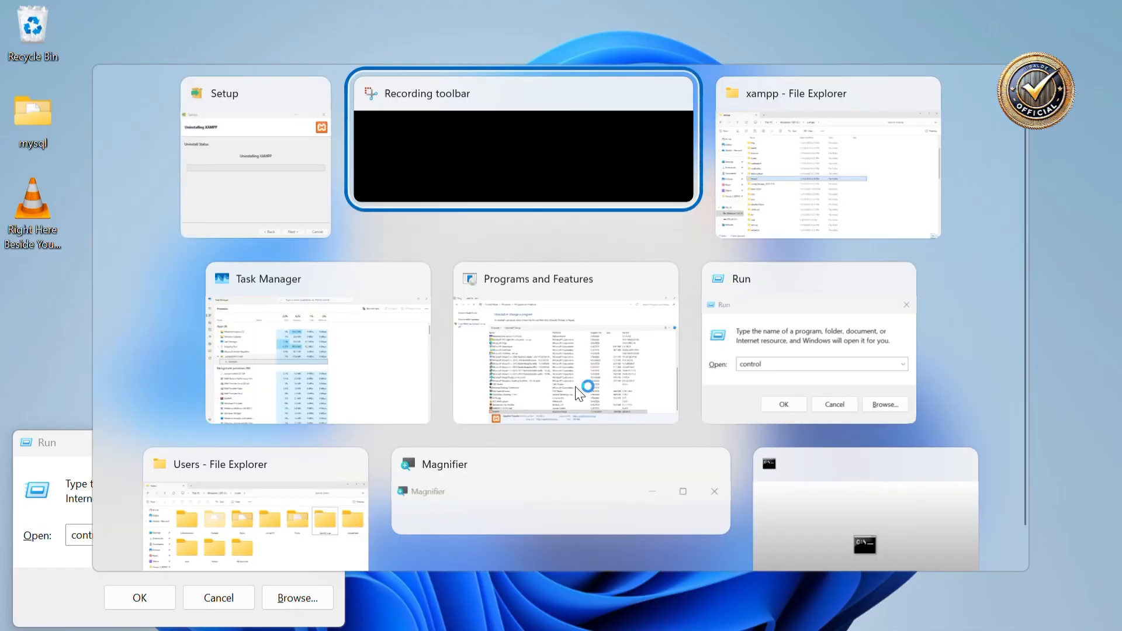
{"action": "left_click", "coordinate": [817, 167]}
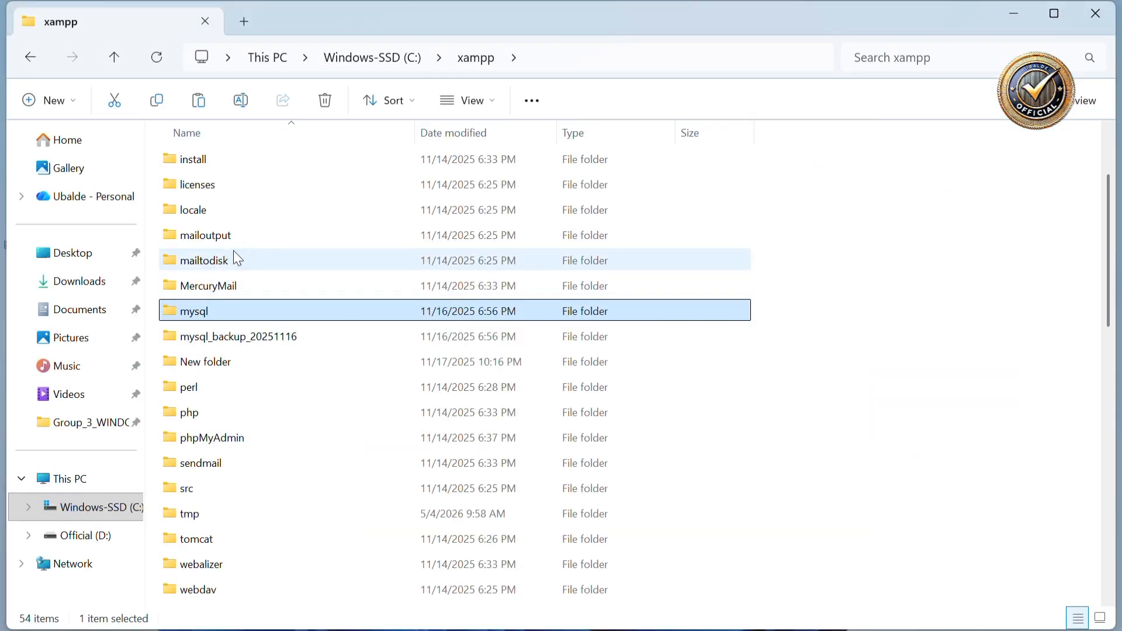
{"action": "scroll", "coordinate": [237, 258], "scroll_direction": "up", "scroll_amount": 2}
{"action": "key", "text": "alt+Left"}
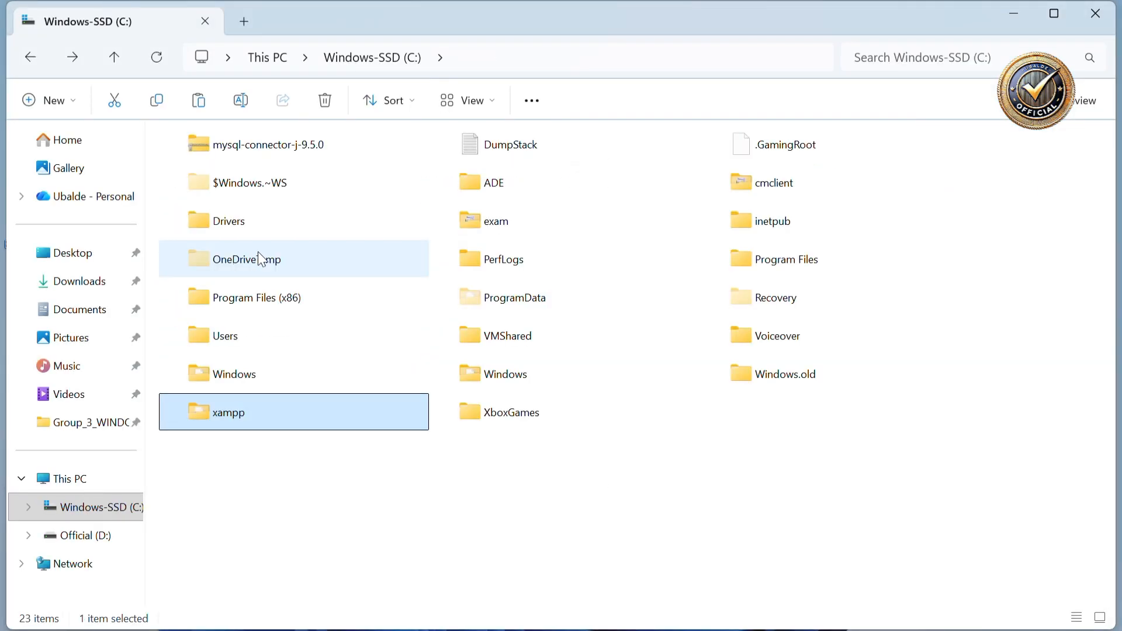
Open the xampp folder on the C: drive and look through the files and folders still in it
{"action": "double_click", "coordinate": [273, 405]}
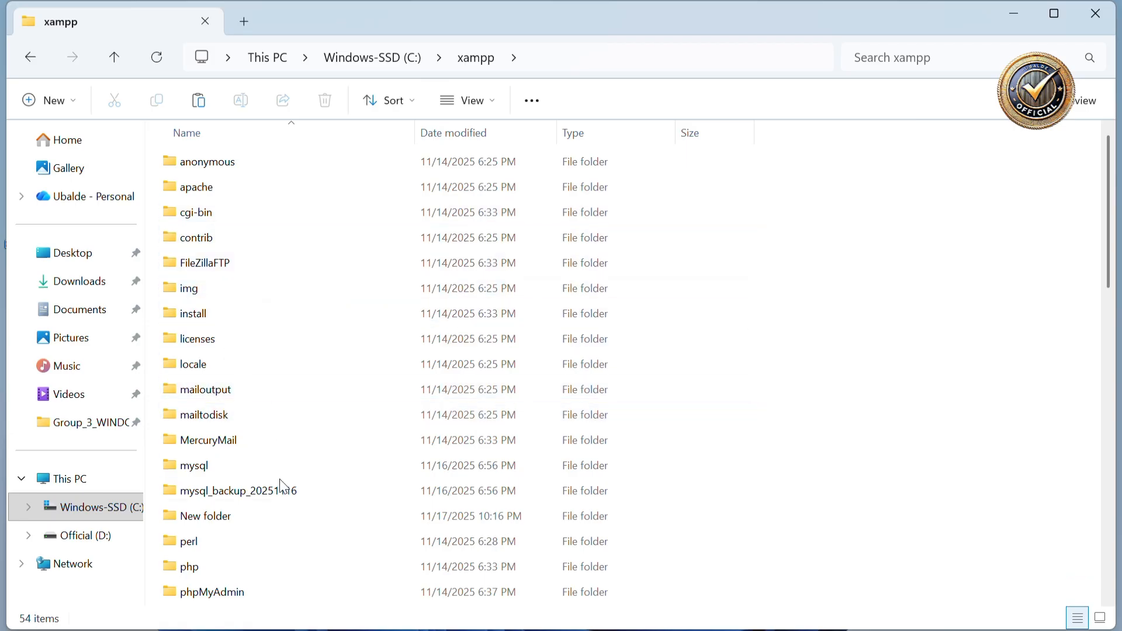
{"action": "scroll", "coordinate": [284, 496], "scroll_direction": "down", "scroll_amount": 3}
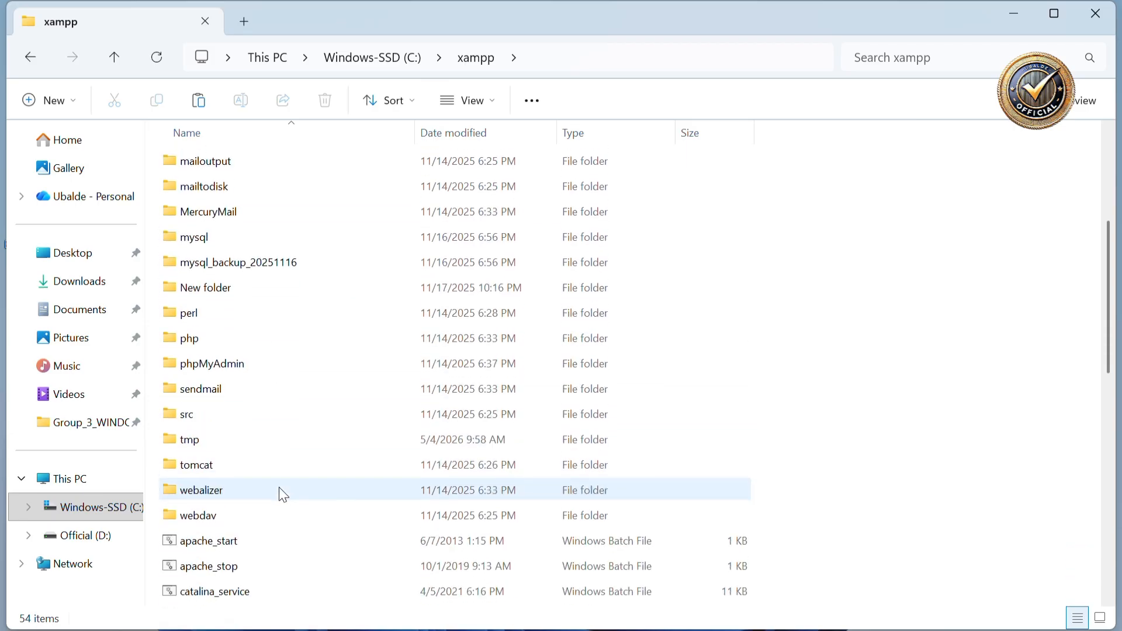
{"action": "scroll", "coordinate": [283, 496], "scroll_direction": "down", "scroll_amount": 2}
{"action": "scroll", "coordinate": [283, 496], "scroll_direction": "up", "scroll_amount": 5}
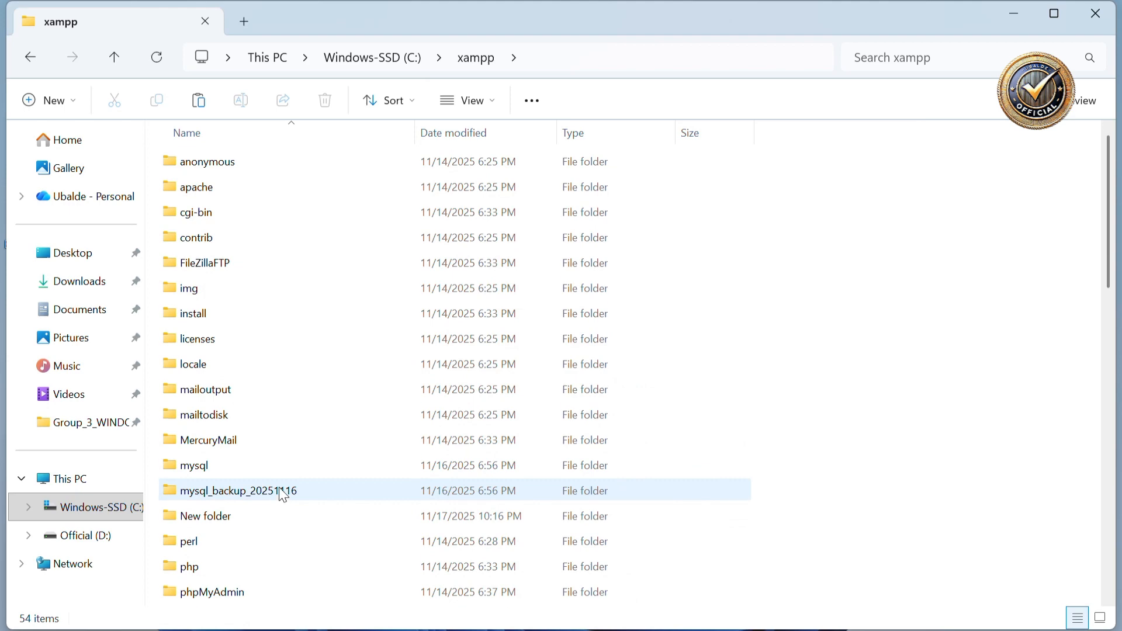
{"action": "left_click", "coordinate": [1096, 14]}
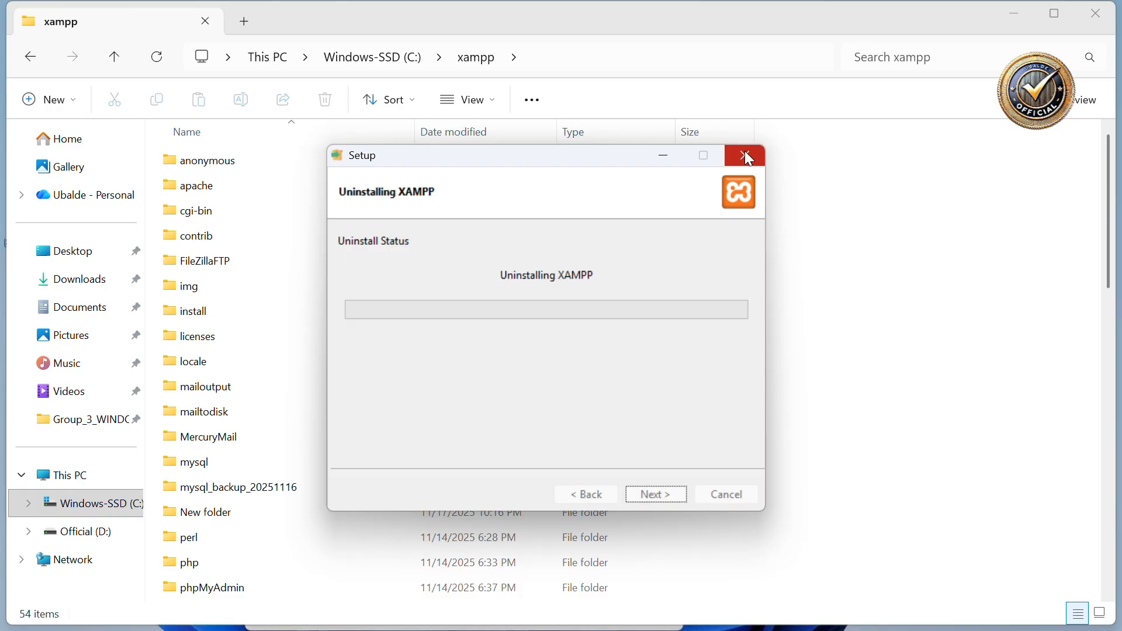
Open Task Manager and end the _uninstall16172.000 task that runs the stalled XAMPP Setup window
{"action": "key", "text": "XF86AudioMute"}
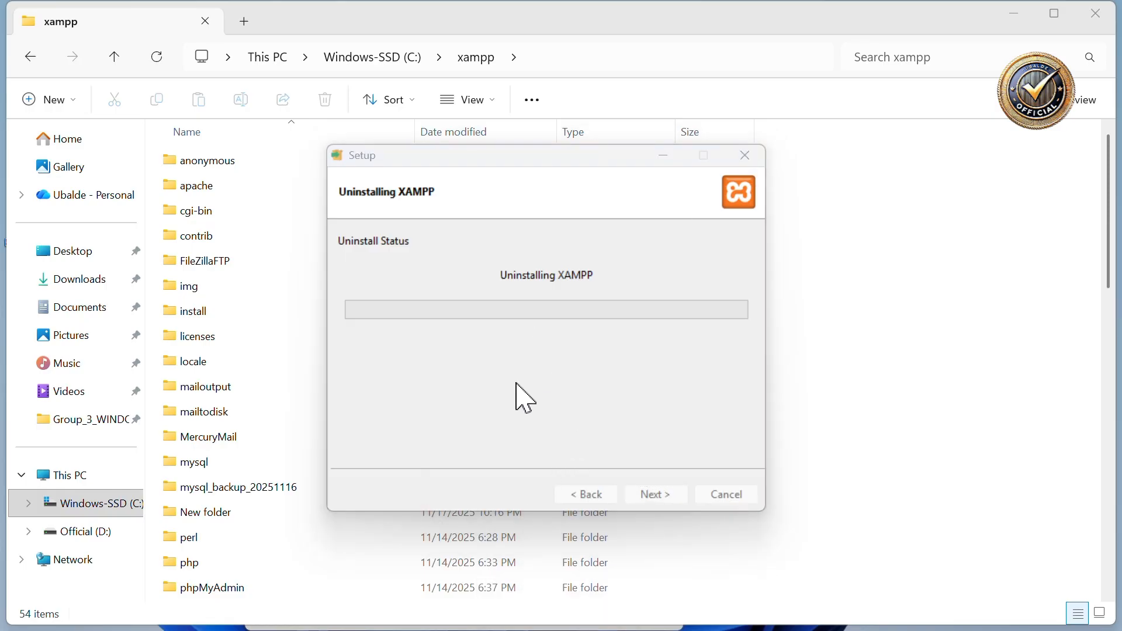
{"action": "key", "text": "ctrl+shift+Escape"}
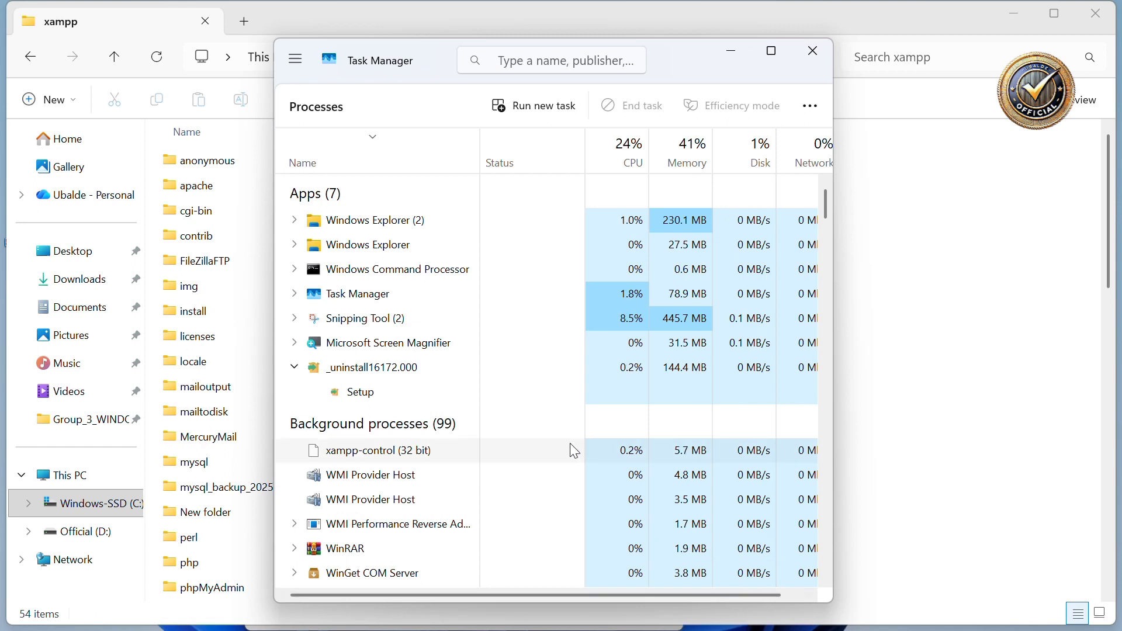
{"action": "left_click", "coordinate": [360, 372]}
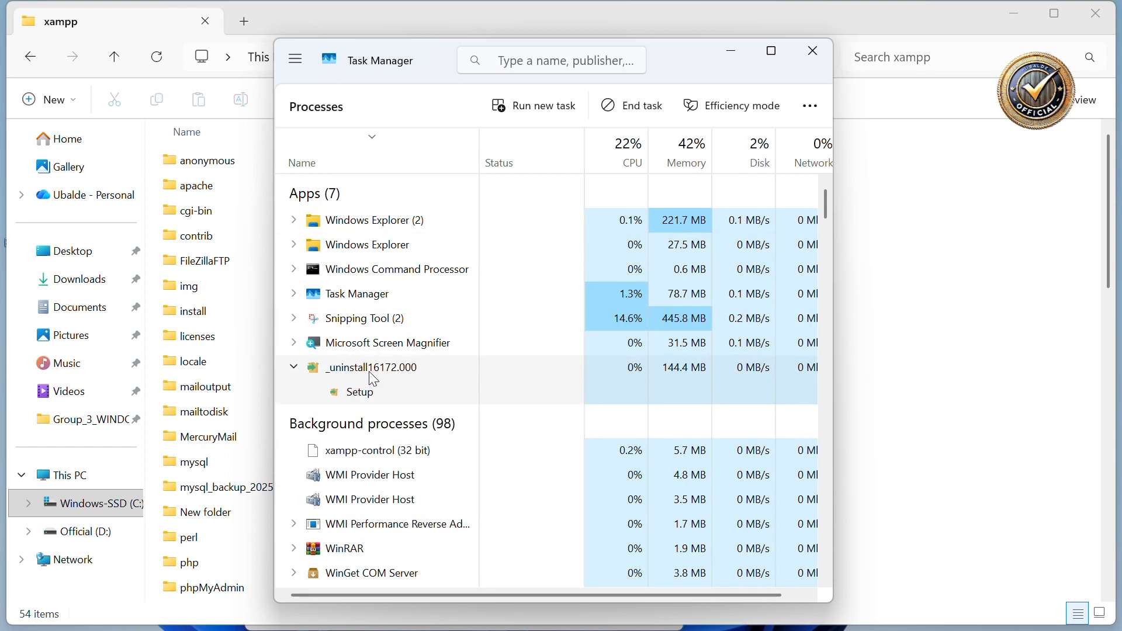
{"action": "right_click", "coordinate": [374, 379]}
{"action": "left_click", "coordinate": [409, 407]}
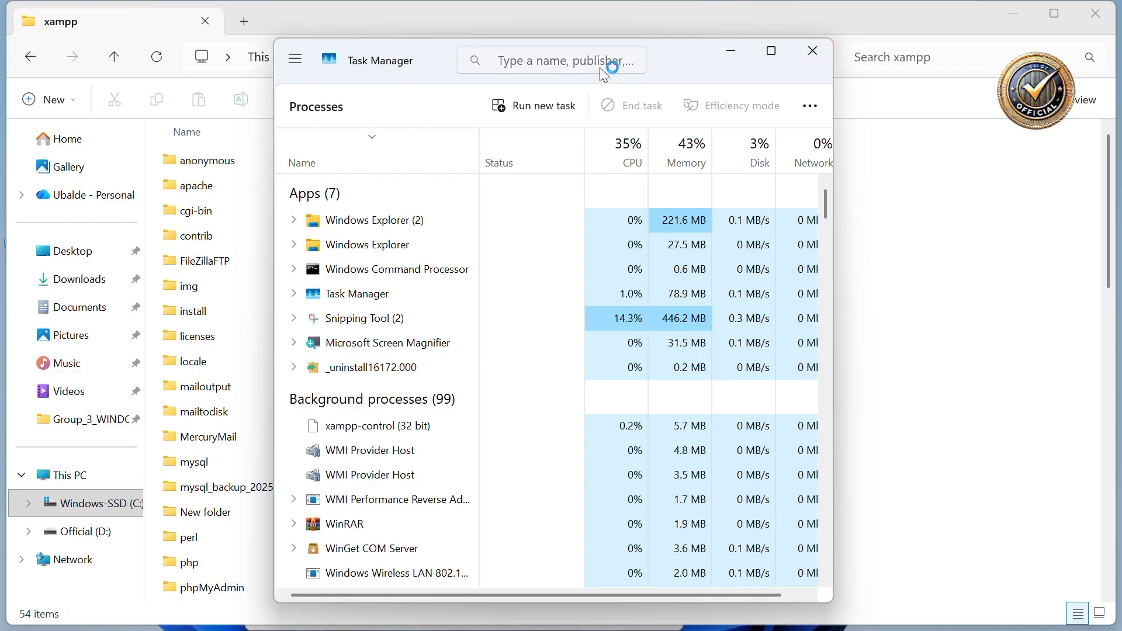
Restart Windows Explorer from Task Manager, and close Task Manager and the Snipping Tool window
{"action": "right_click", "coordinate": [389, 227]}
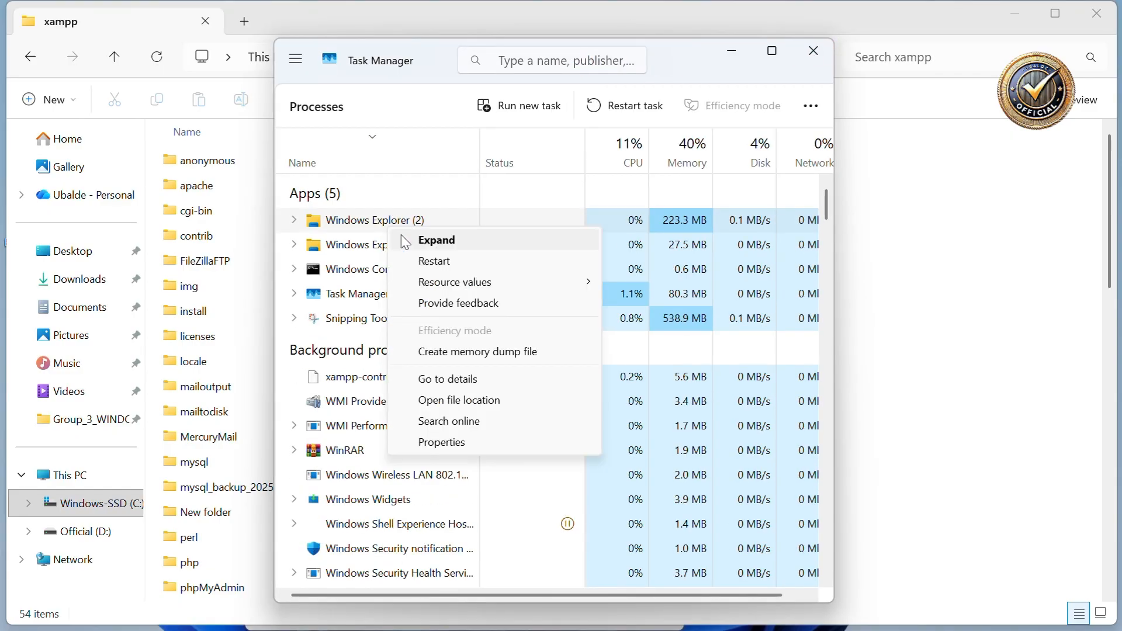
{"action": "left_click", "coordinate": [434, 261]}
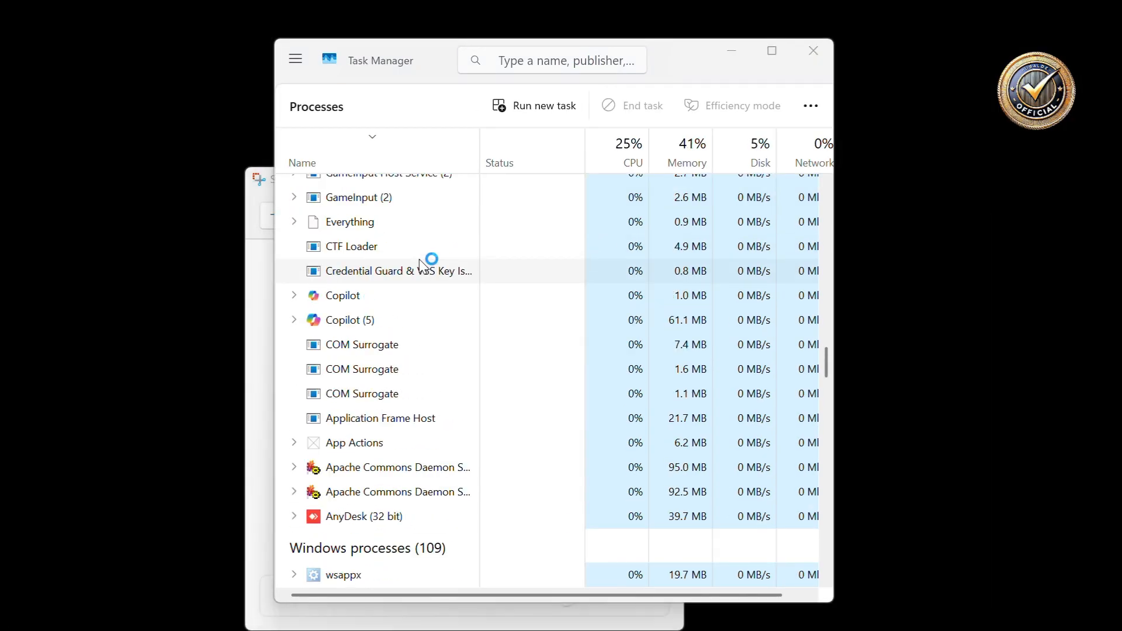
{"action": "scroll", "coordinate": [622, 416], "scroll_direction": "up", "scroll_amount": 7}
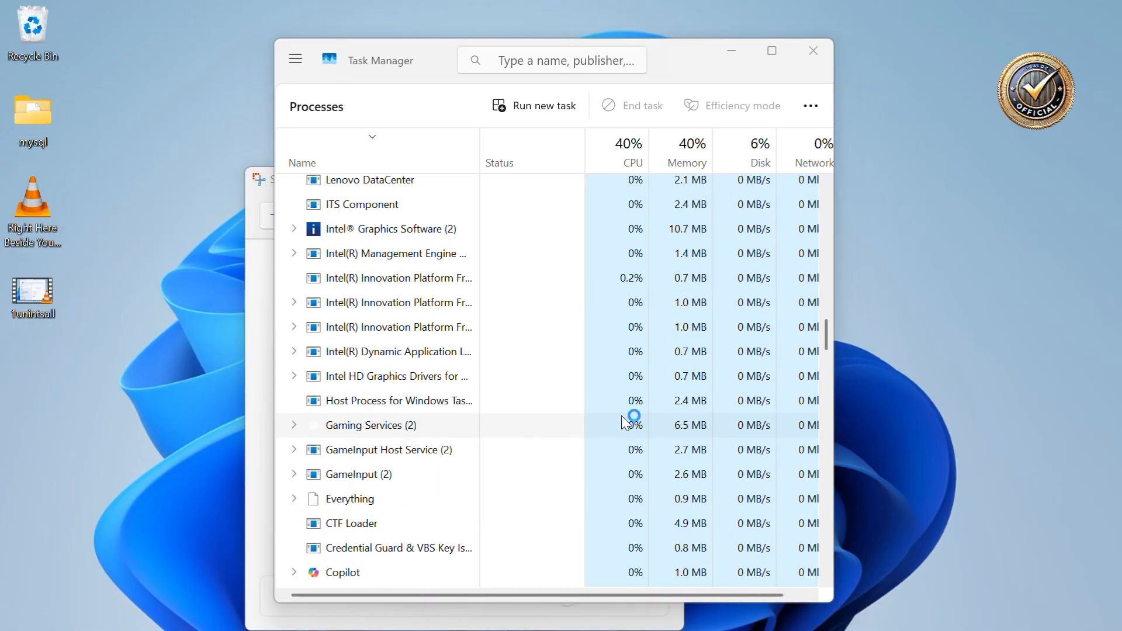
{"action": "left_click", "coordinate": [811, 51]}
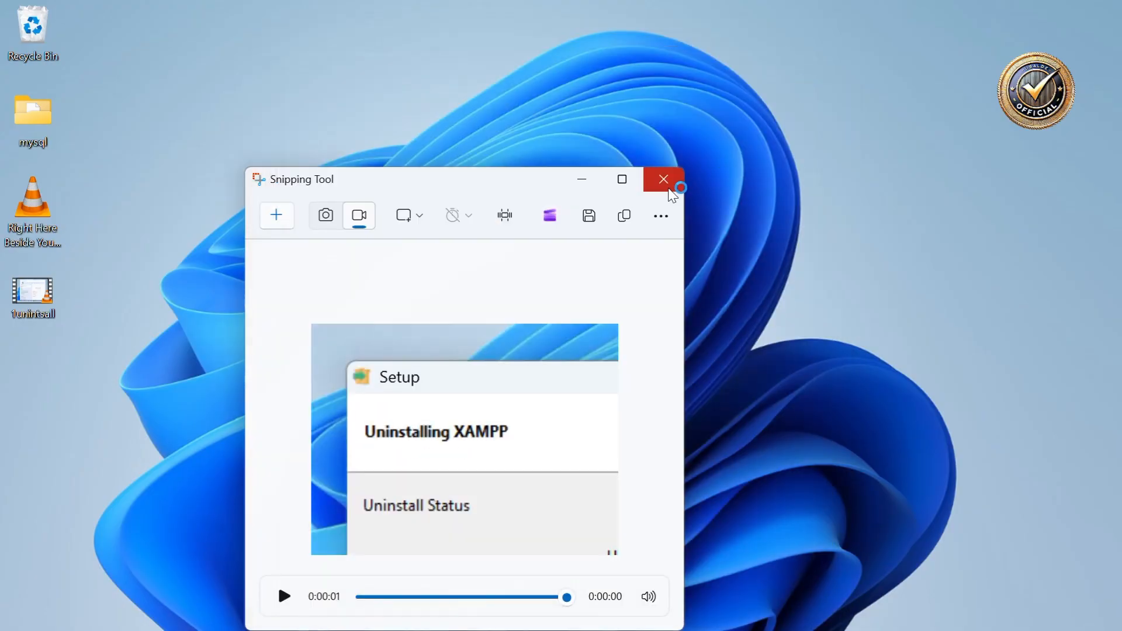
{"action": "left_click", "coordinate": [664, 180]}
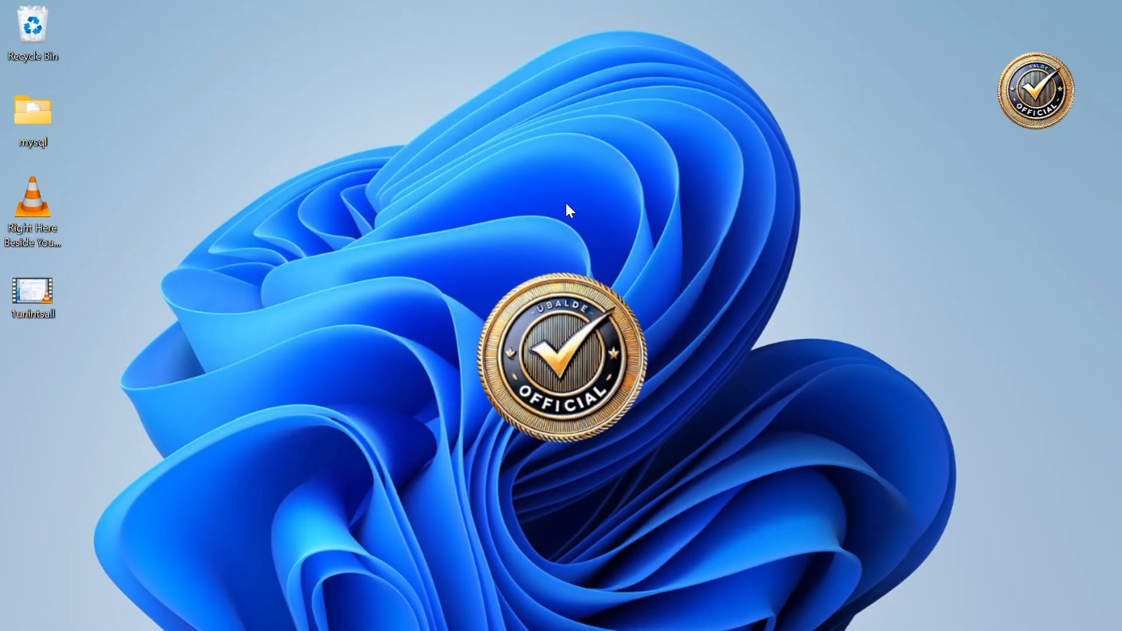
Open the Windows-SSD (C:) drive in a new File Explorer window and try to delete the xampp folder
{"action": "key", "text": "super+e"}
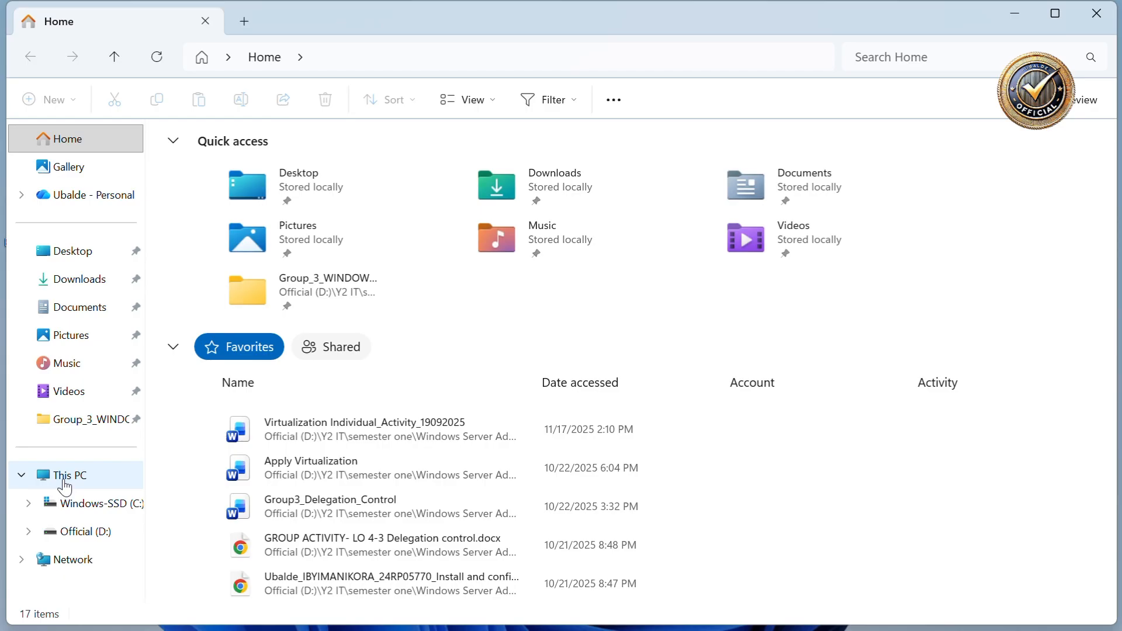
{"action": "left_click", "coordinate": [65, 486]}
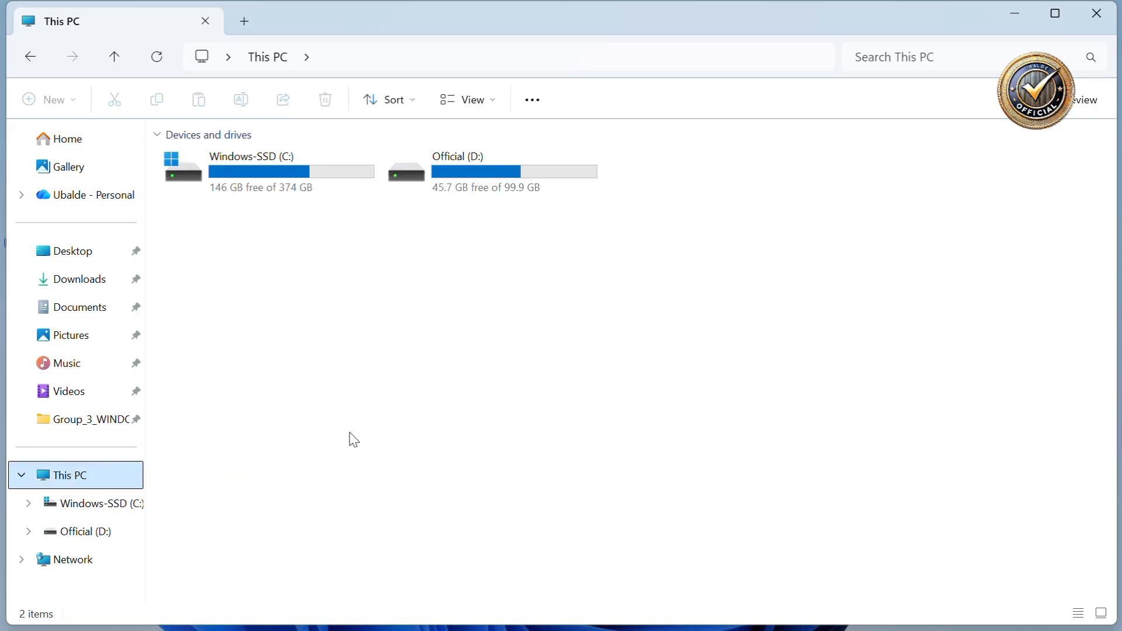
{"action": "left_click", "coordinate": [261, 182]}
{"action": "double_click", "coordinate": [261, 182]}
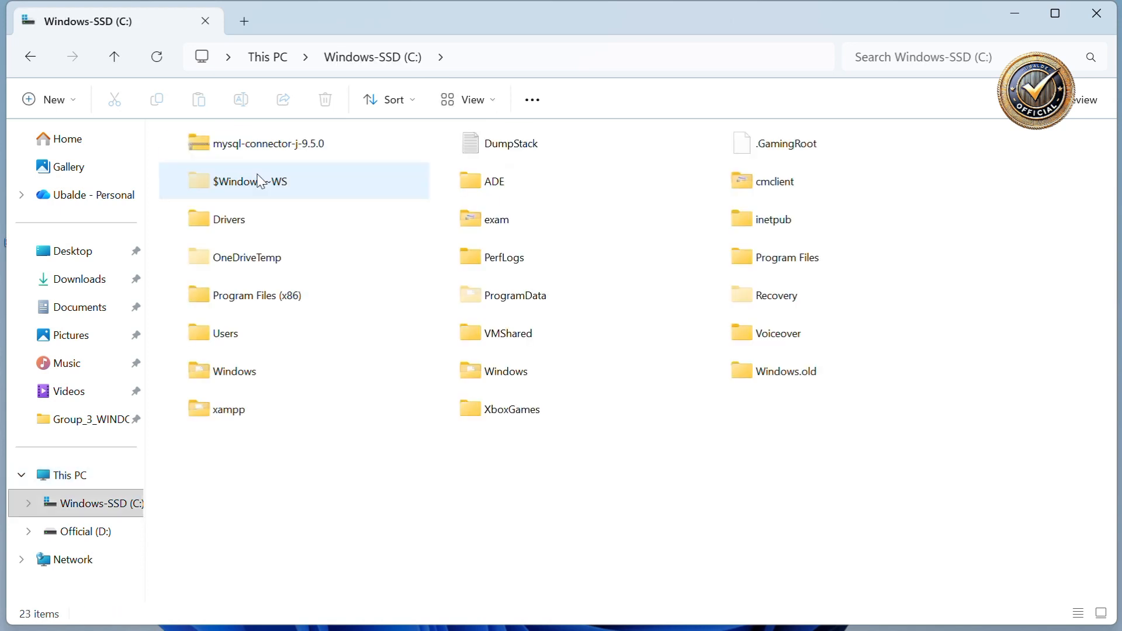
{"action": "left_click", "coordinate": [240, 413]}
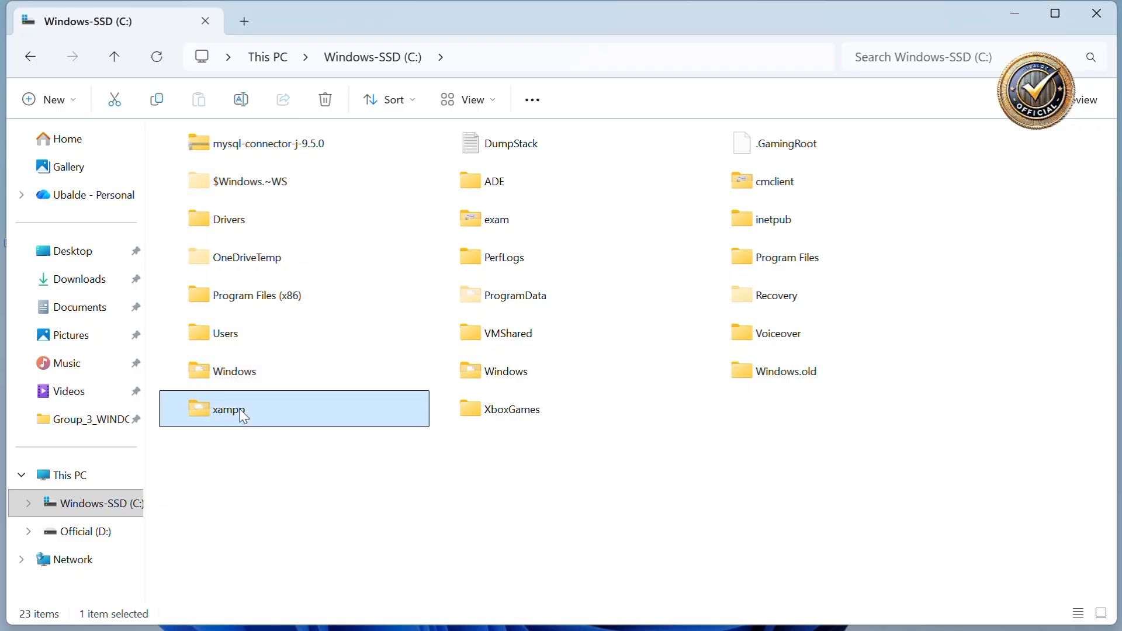
{"action": "right_click", "coordinate": [241, 414]}
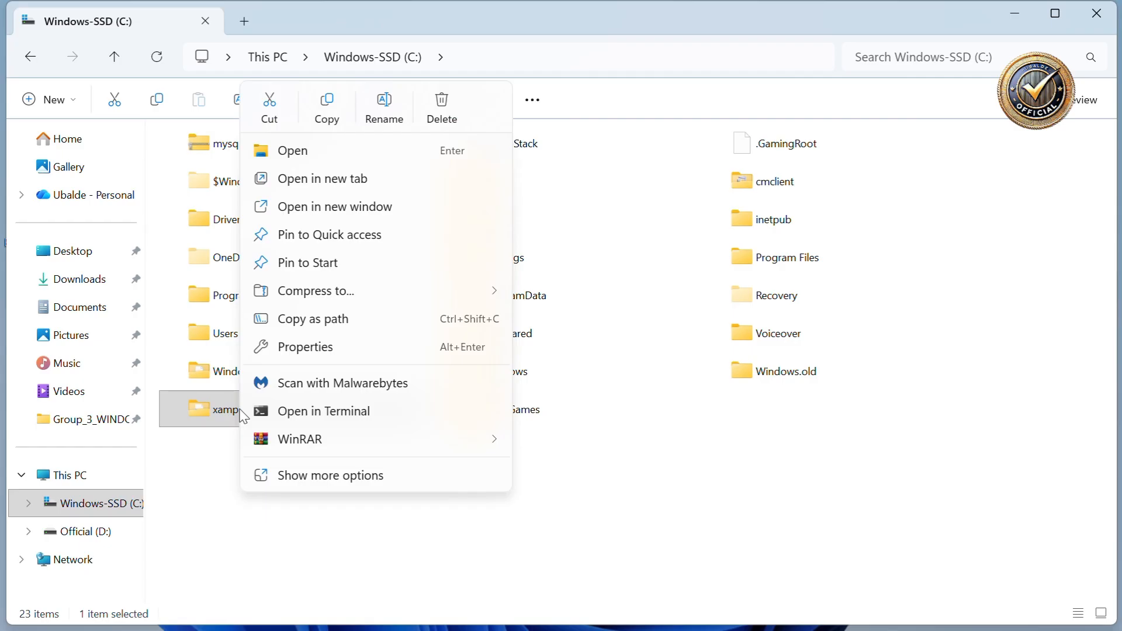
{"action": "left_click", "coordinate": [354, 477]}
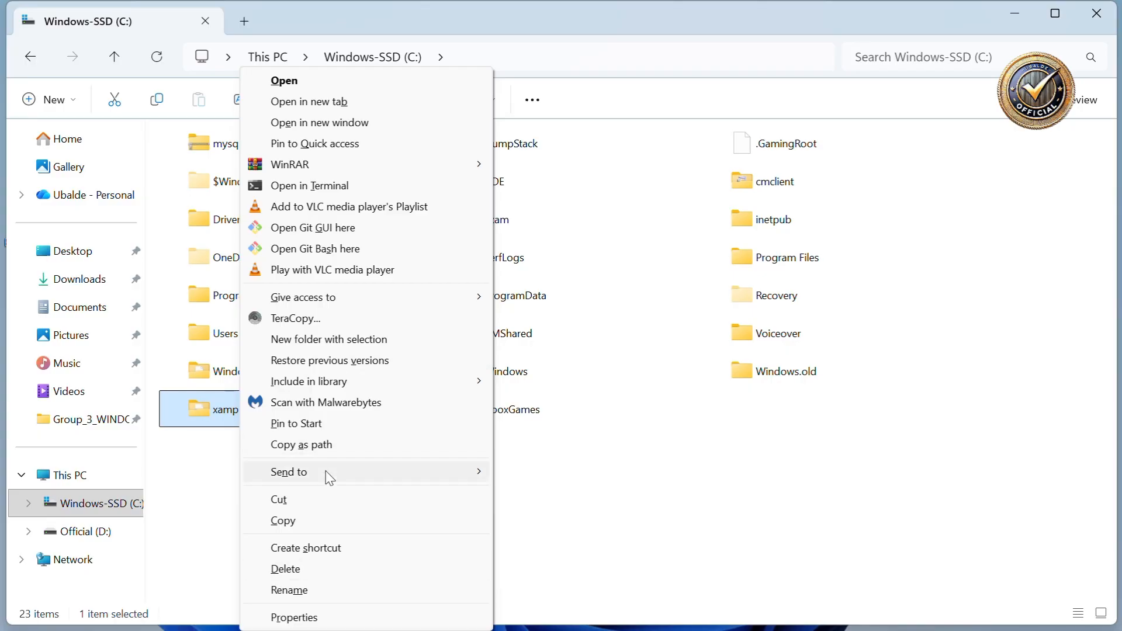
{"action": "left_click", "coordinate": [314, 576]}
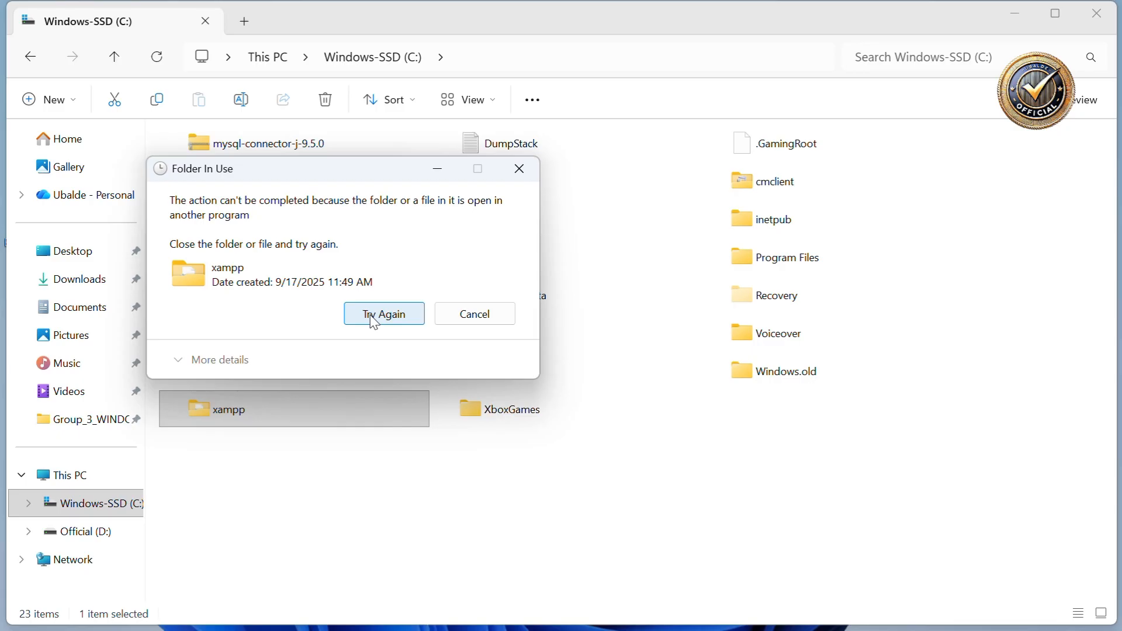
{"action": "left_click", "coordinate": [470, 313]}
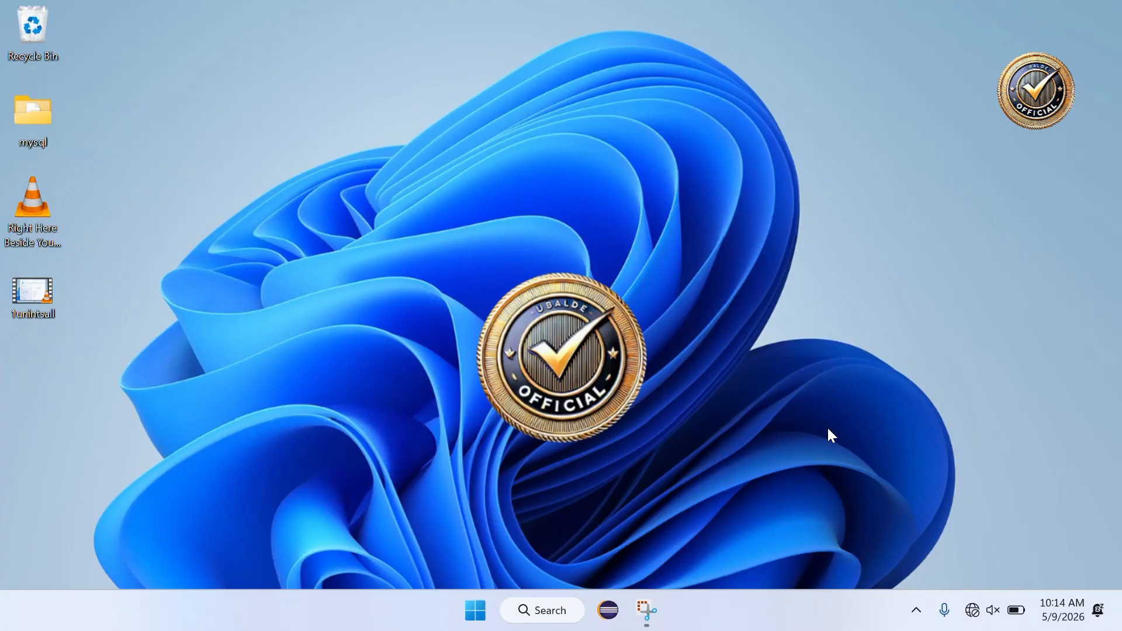
Reopen the Windows-SSD (C:) drive in File Explorer and delete the xampp folder, granting administrator permission
{"action": "key", "text": "super+e"}
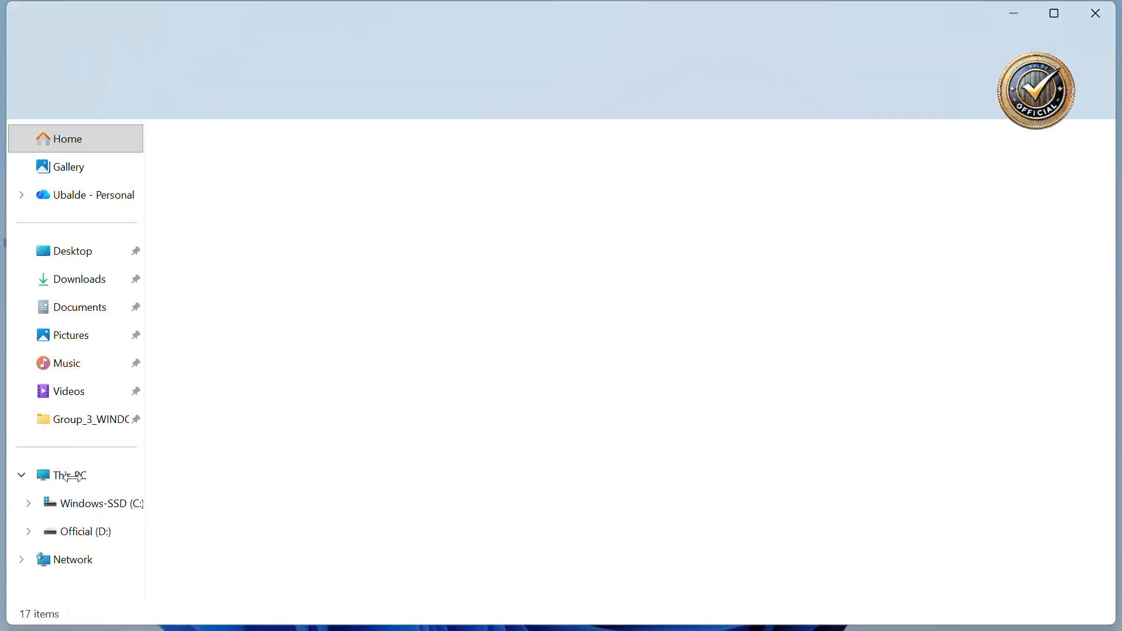
{"action": "double_click", "coordinate": [80, 475]}
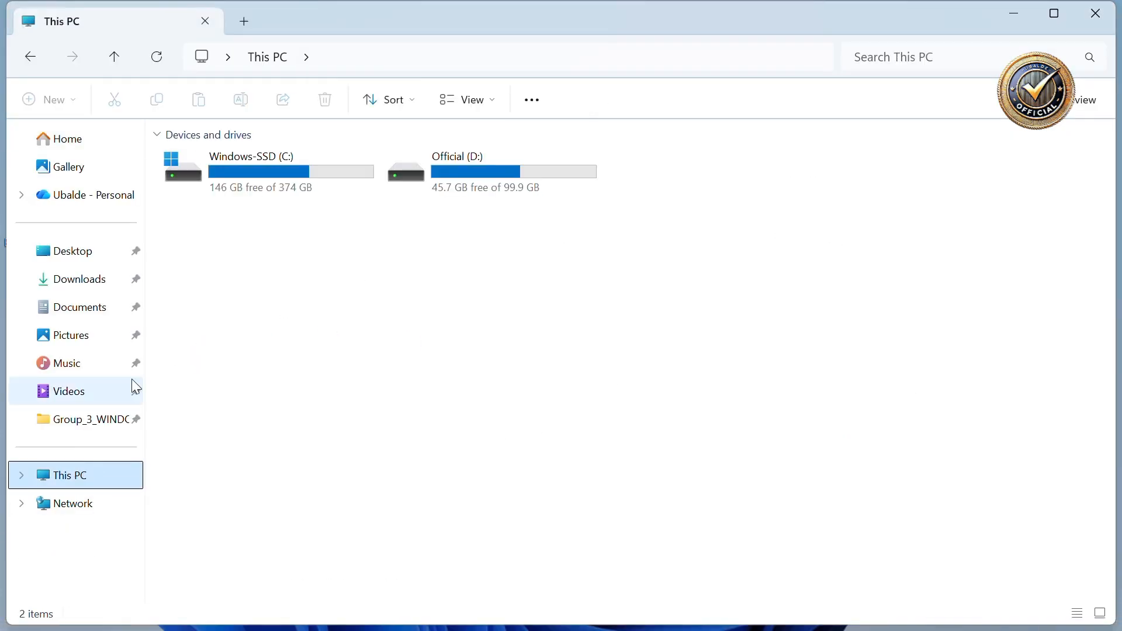
{"action": "double_click", "coordinate": [287, 177]}
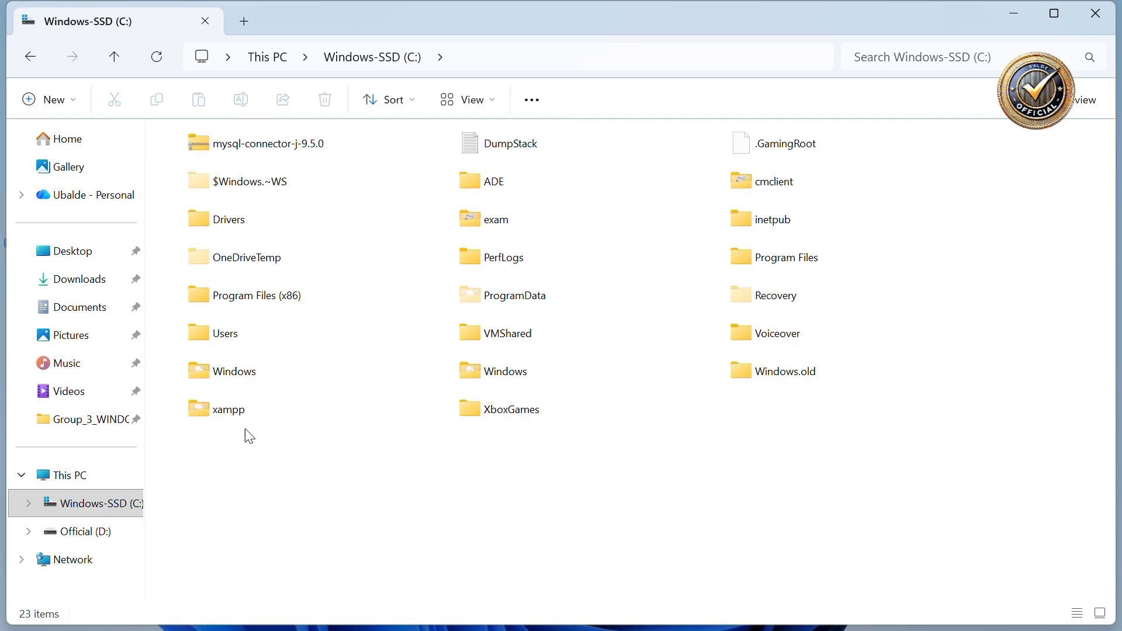
{"action": "left_click", "coordinate": [278, 414]}
{"action": "right_click", "coordinate": [275, 409]}
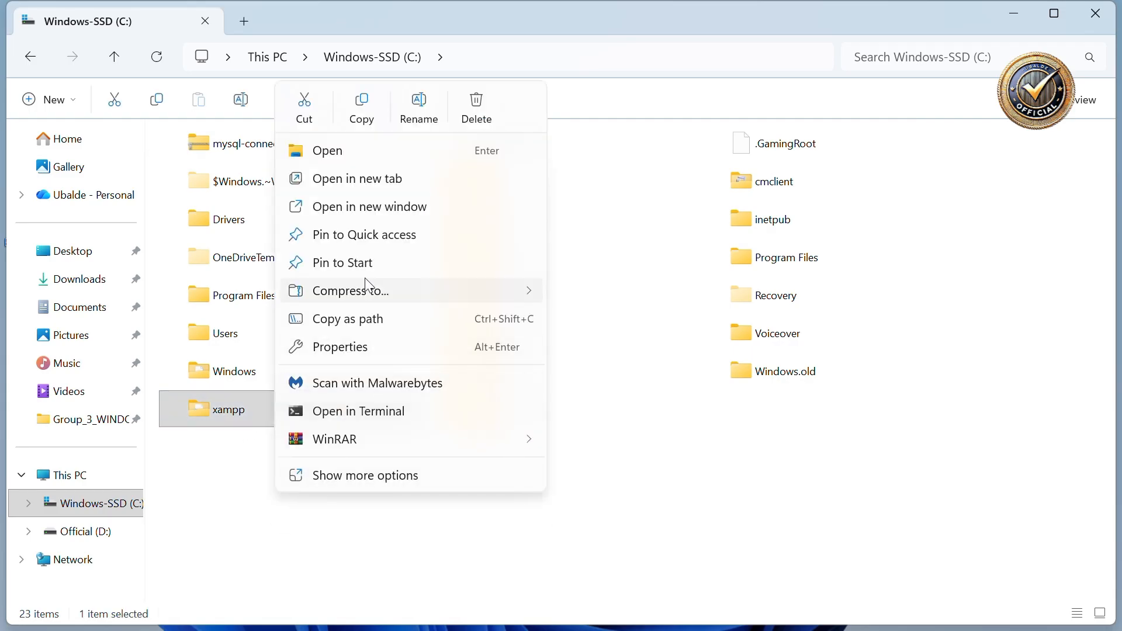
{"action": "left_click", "coordinate": [408, 480]}
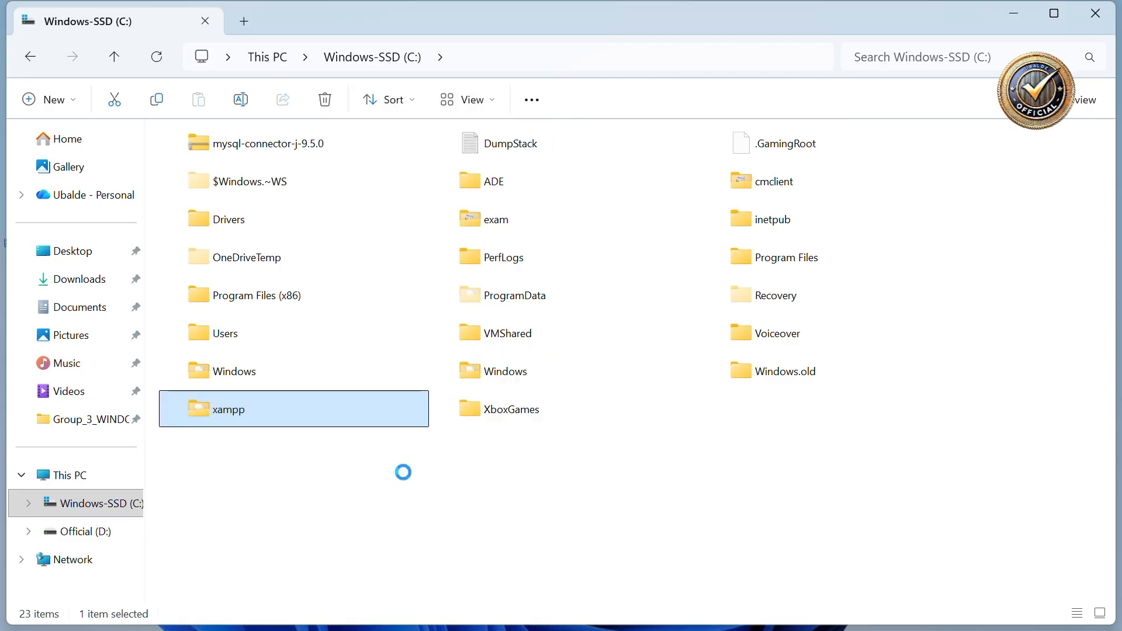
{"action": "left_click", "coordinate": [342, 574]}
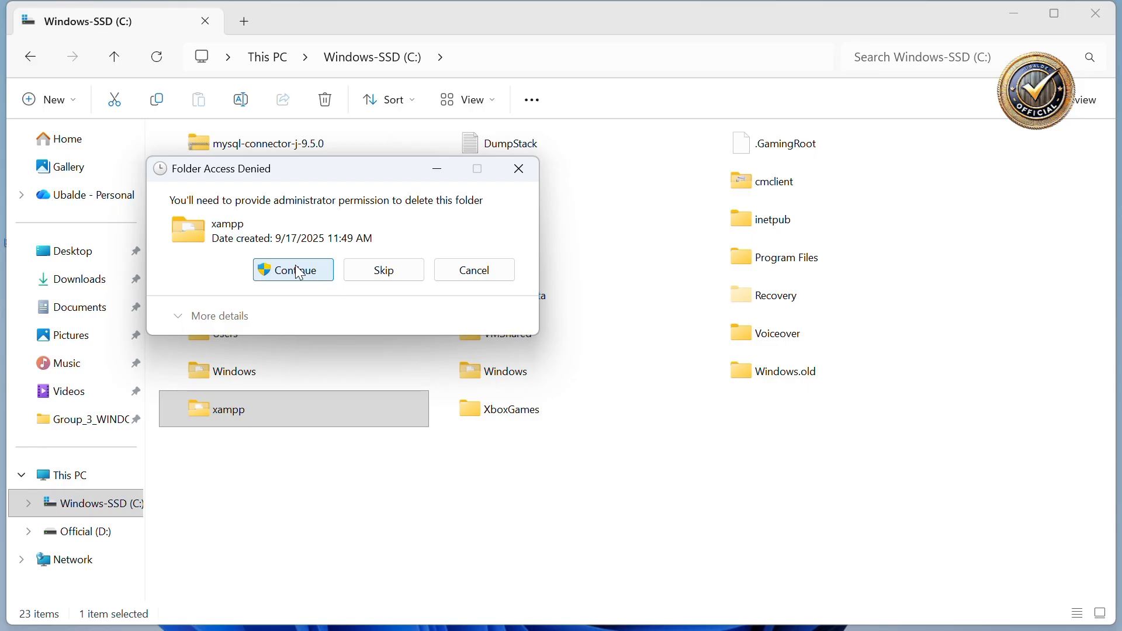
{"action": "key", "text": "super+plus"}
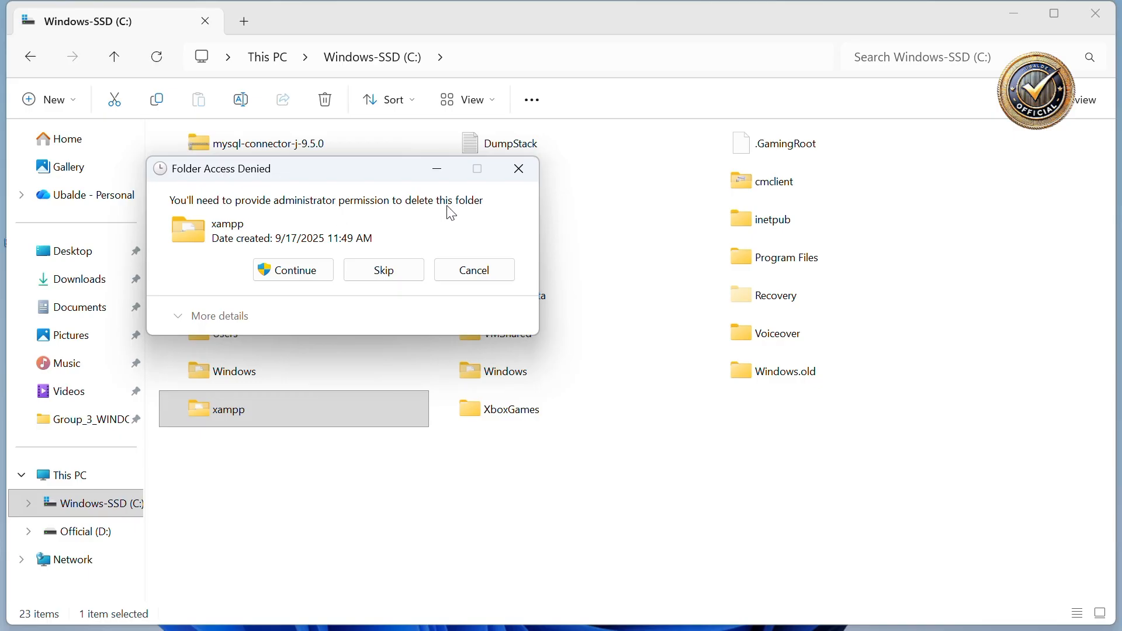
{"action": "left_click", "coordinate": [314, 283]}
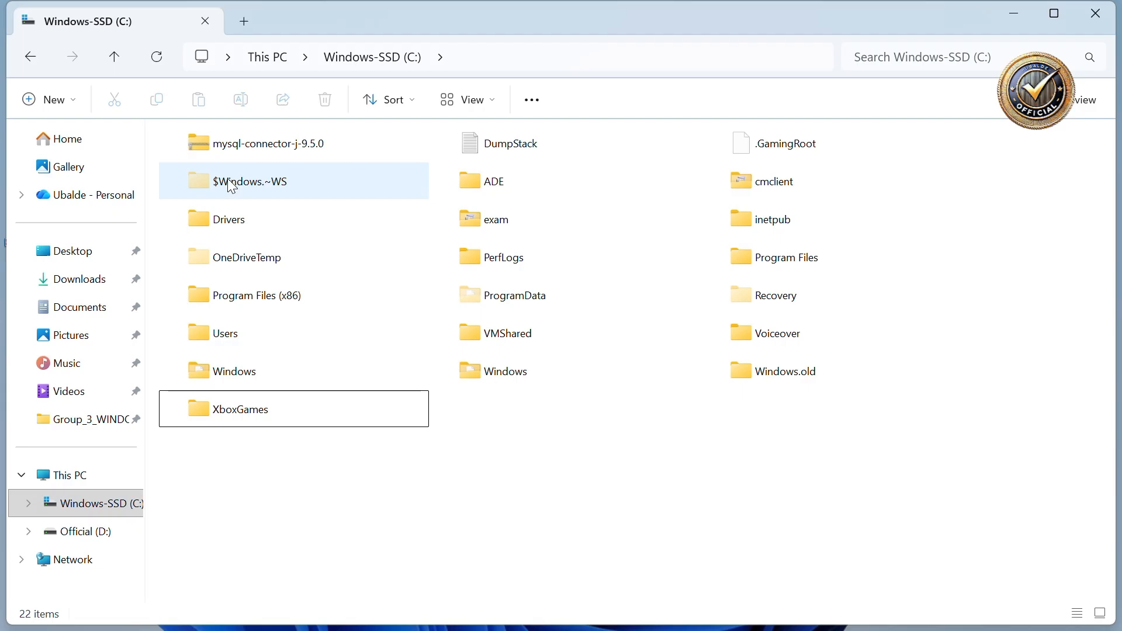
Search Windows for "xam" and try to open the XAMPP Control Panel
{"action": "key", "text": "super"}
{"action": "type", "text": "xam"}
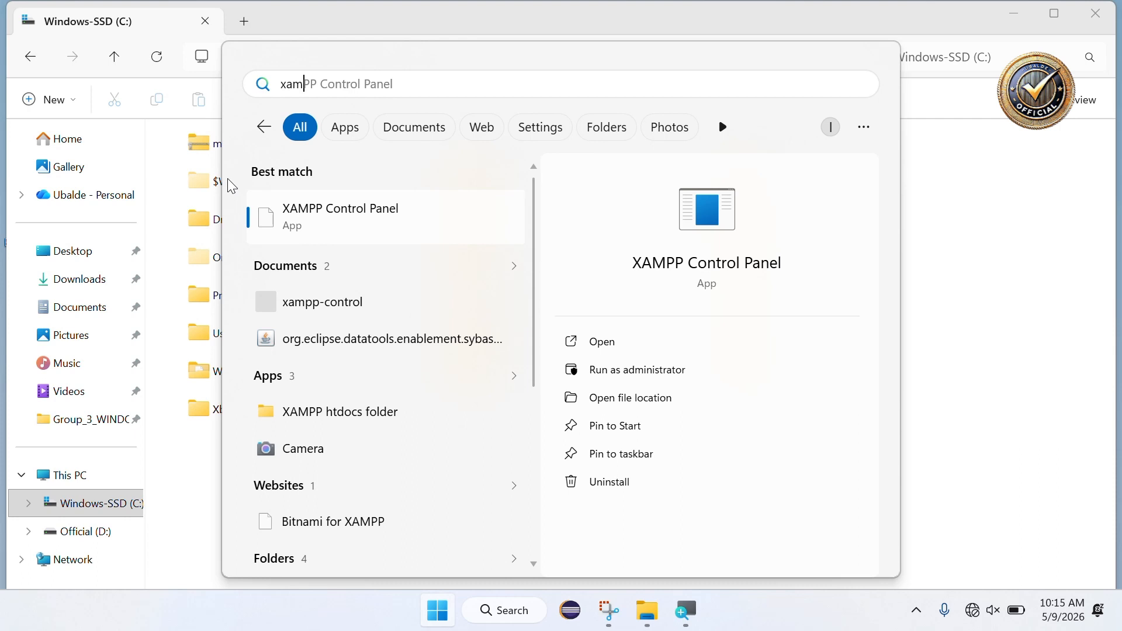
{"action": "left_click", "coordinate": [699, 345]}
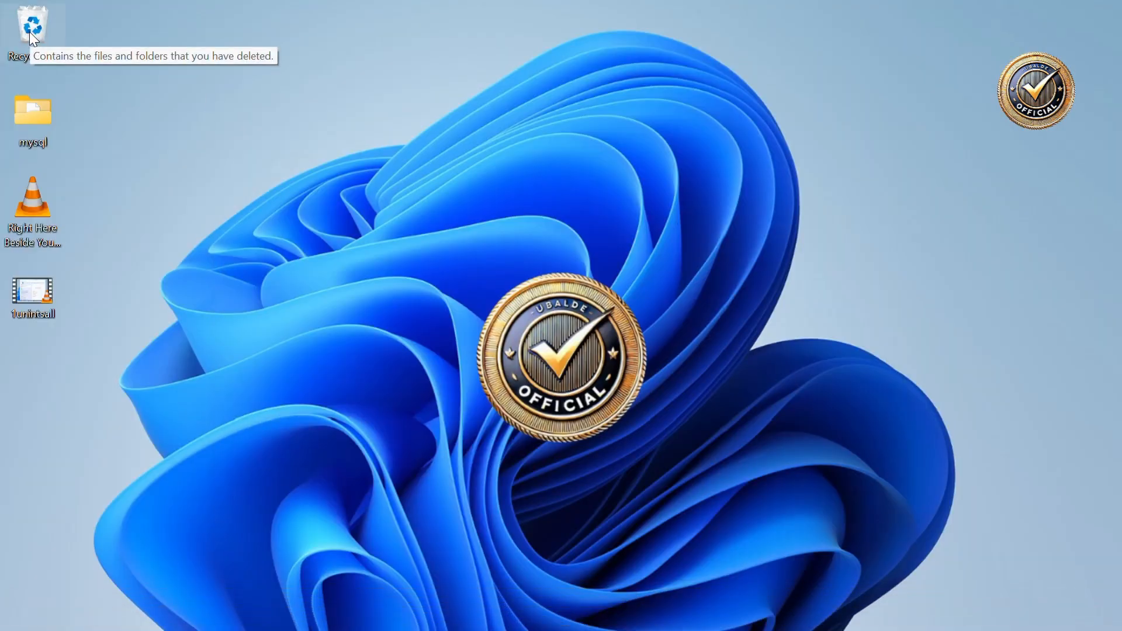
Open the Recycle Bin and permanently delete the xampp folder whose original location is C:\
{"action": "double_click", "coordinate": [29, 32]}
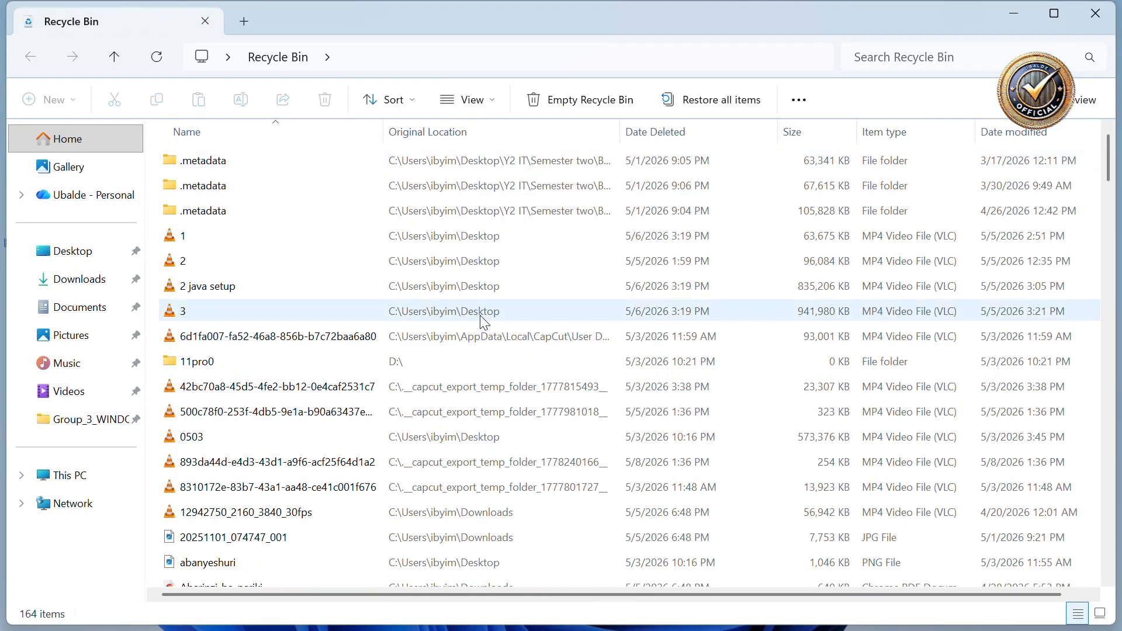
{"action": "scroll", "coordinate": [482, 321], "scroll_direction": "down", "scroll_amount": 4}
{"action": "scroll", "coordinate": [482, 320], "scroll_direction": "down", "scroll_amount": 6}
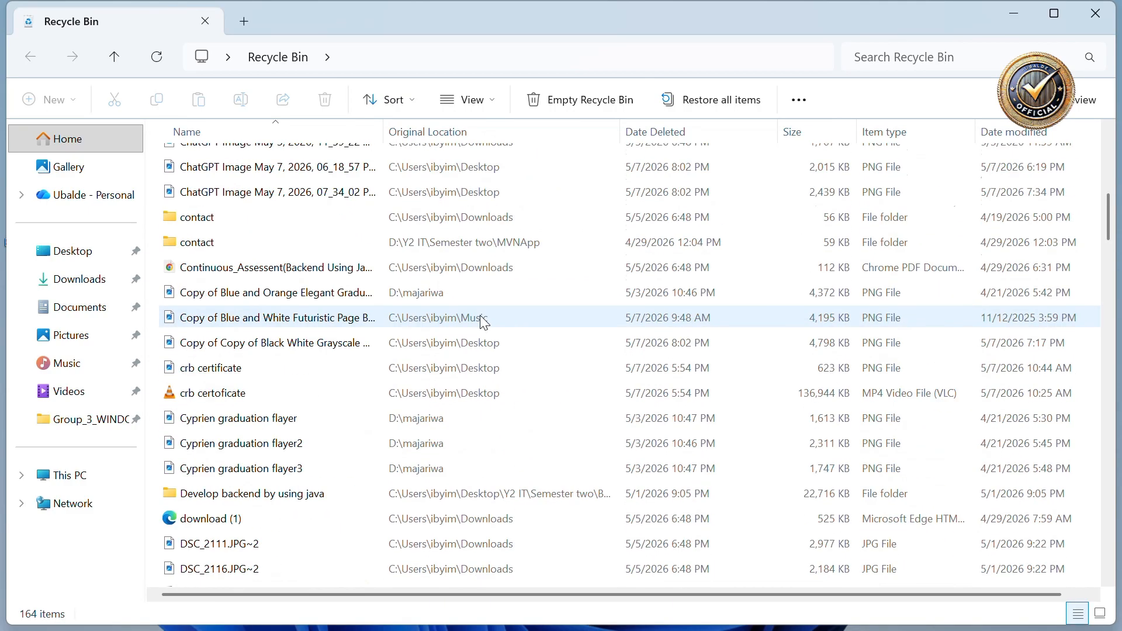
{"action": "scroll", "coordinate": [481, 321], "scroll_direction": "up", "scroll_amount": 10}
{"action": "scroll", "coordinate": [482, 320], "scroll_direction": "up", "scroll_amount": 1}
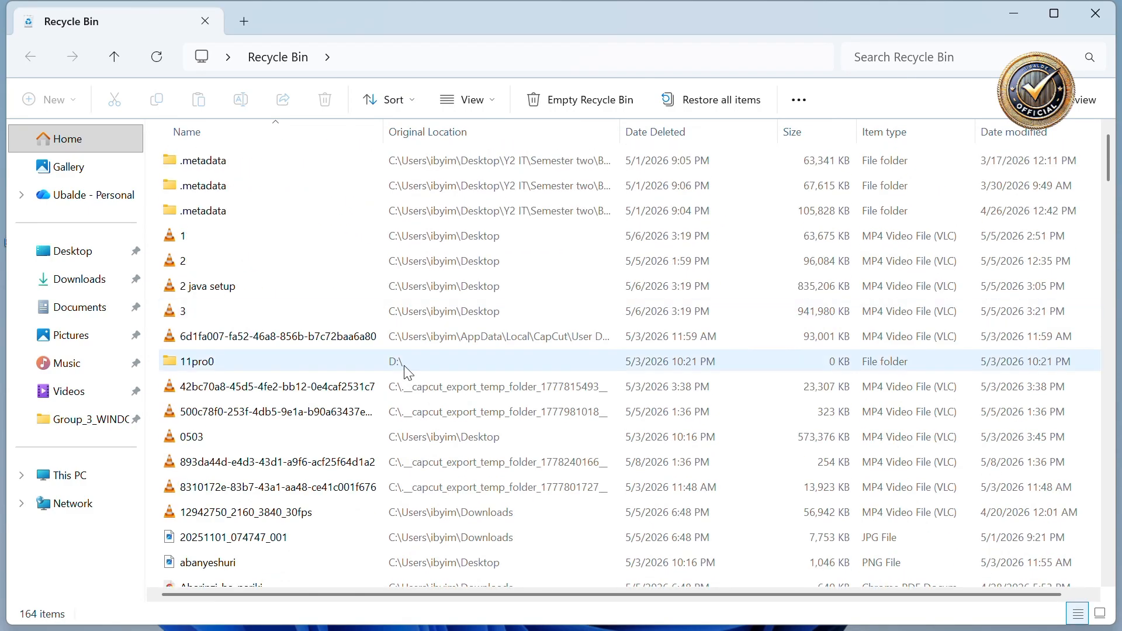
{"action": "scroll", "coordinate": [409, 372], "scroll_direction": "down", "scroll_amount": 5}
{"action": "scroll", "coordinate": [408, 373], "scroll_direction": "up", "scroll_amount": 4}
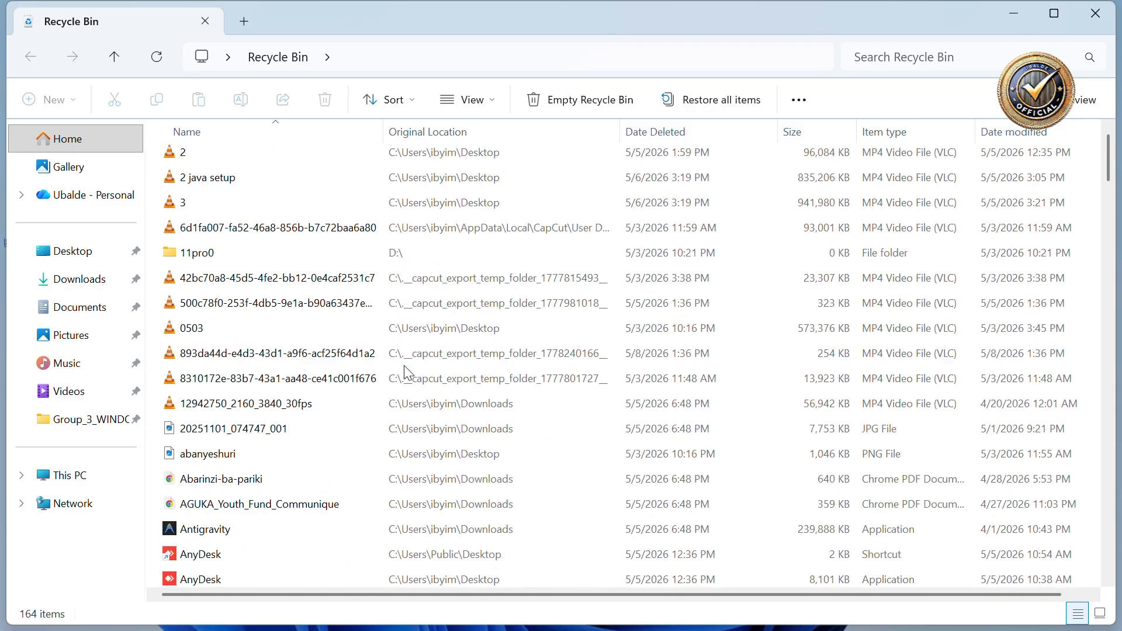
{"action": "scroll", "coordinate": [409, 373], "scroll_direction": "up", "scroll_amount": 2}
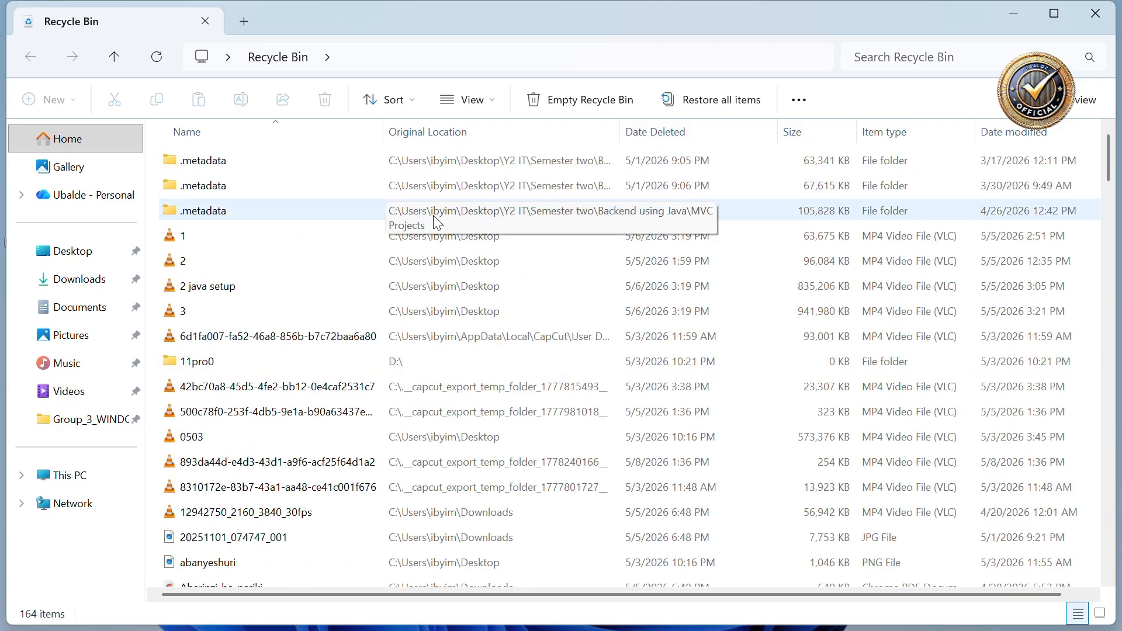
{"action": "scroll", "coordinate": [511, 359], "scroll_direction": "down", "scroll_amount": 20}
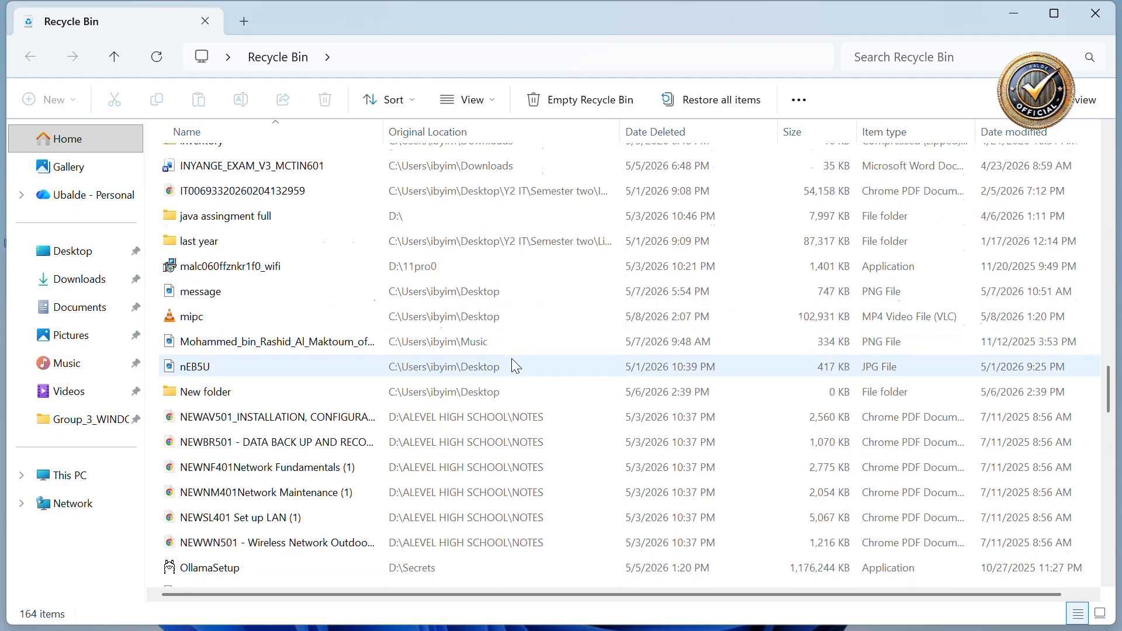
{"action": "scroll", "coordinate": [515, 365], "scroll_direction": "down", "scroll_amount": 6}
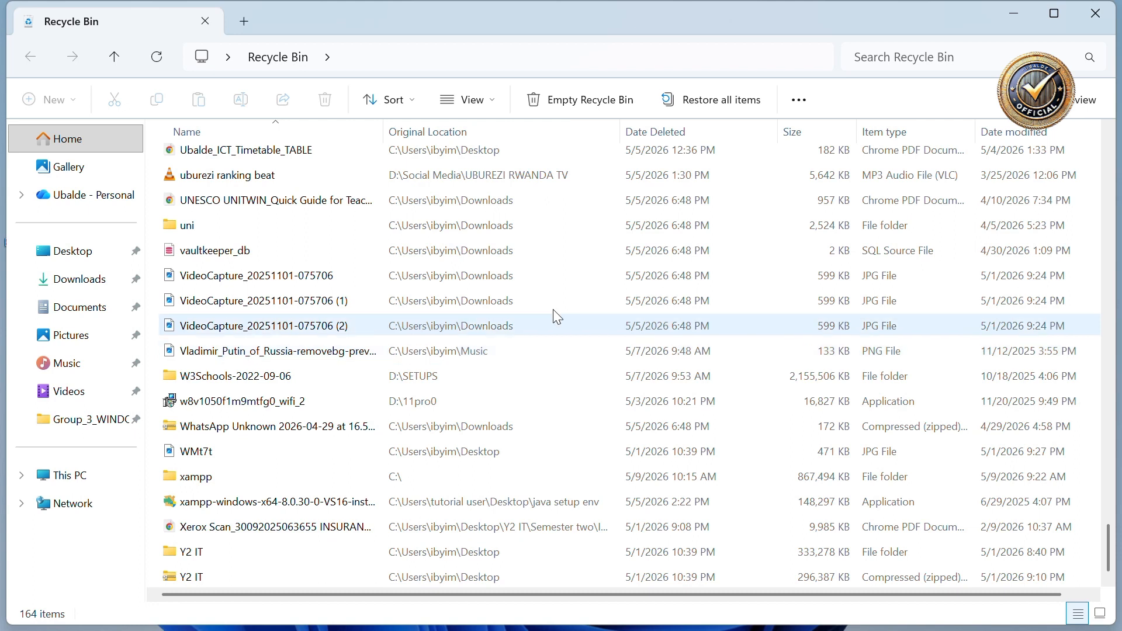
{"action": "left_click", "coordinate": [365, 480]}
{"action": "left_click", "coordinate": [365, 480]}
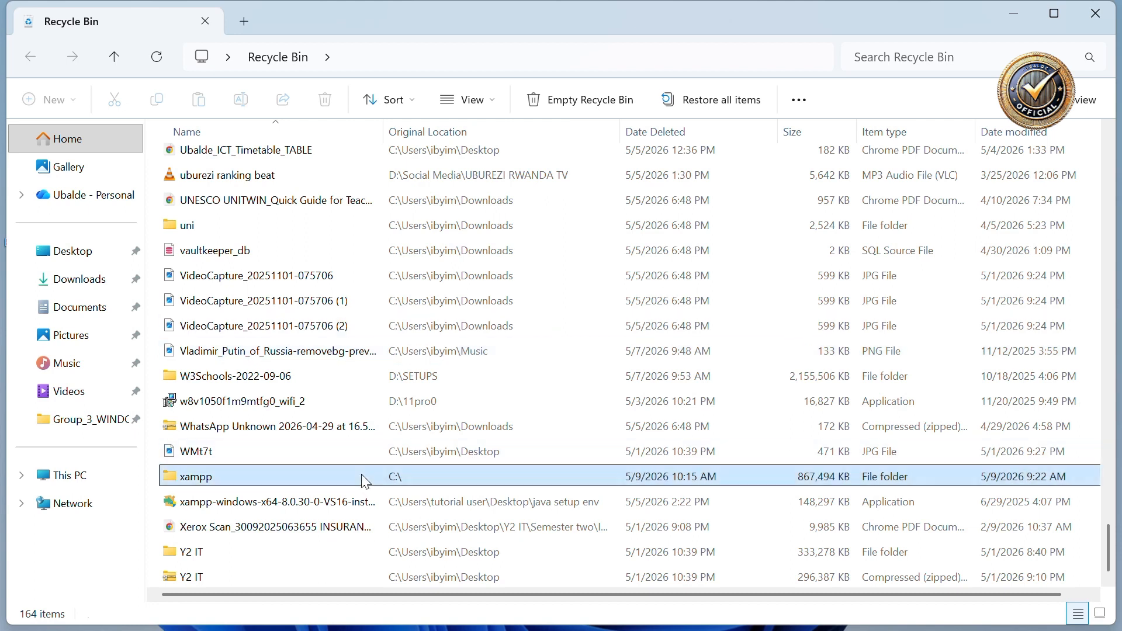
{"action": "right_click", "coordinate": [366, 480]}
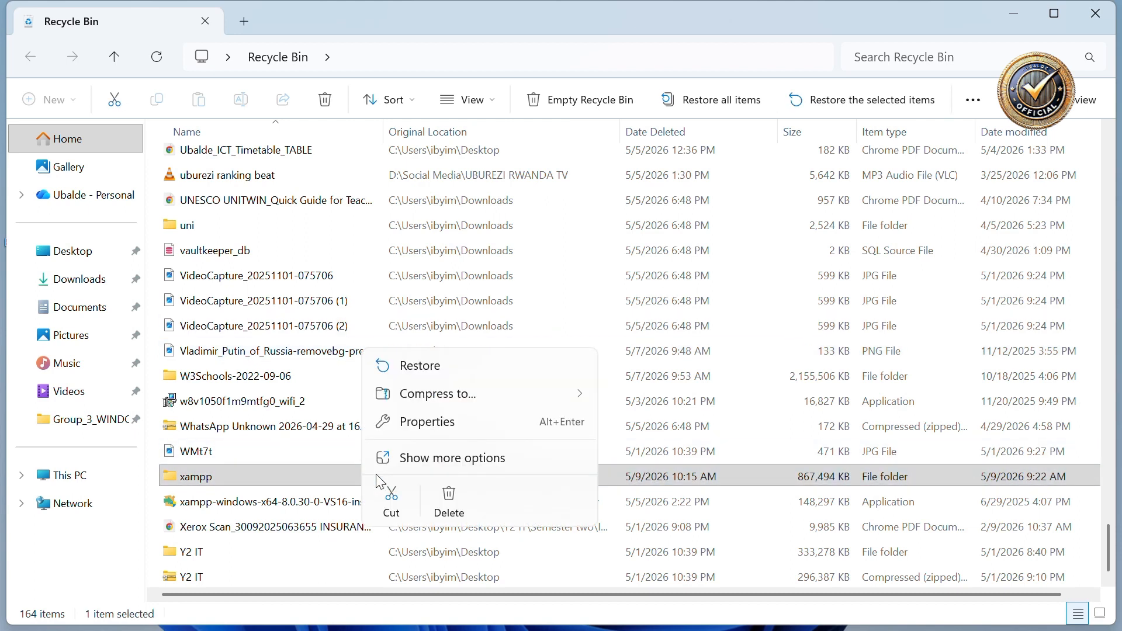
{"action": "left_click", "coordinate": [449, 505]}
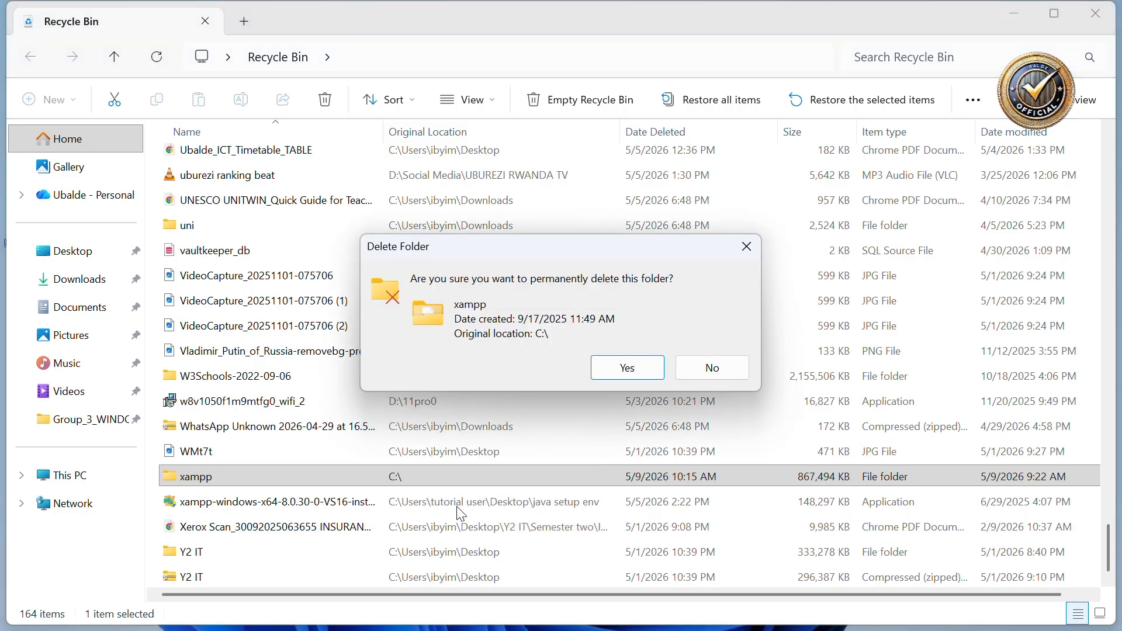
{"action": "left_click", "coordinate": [638, 376]}
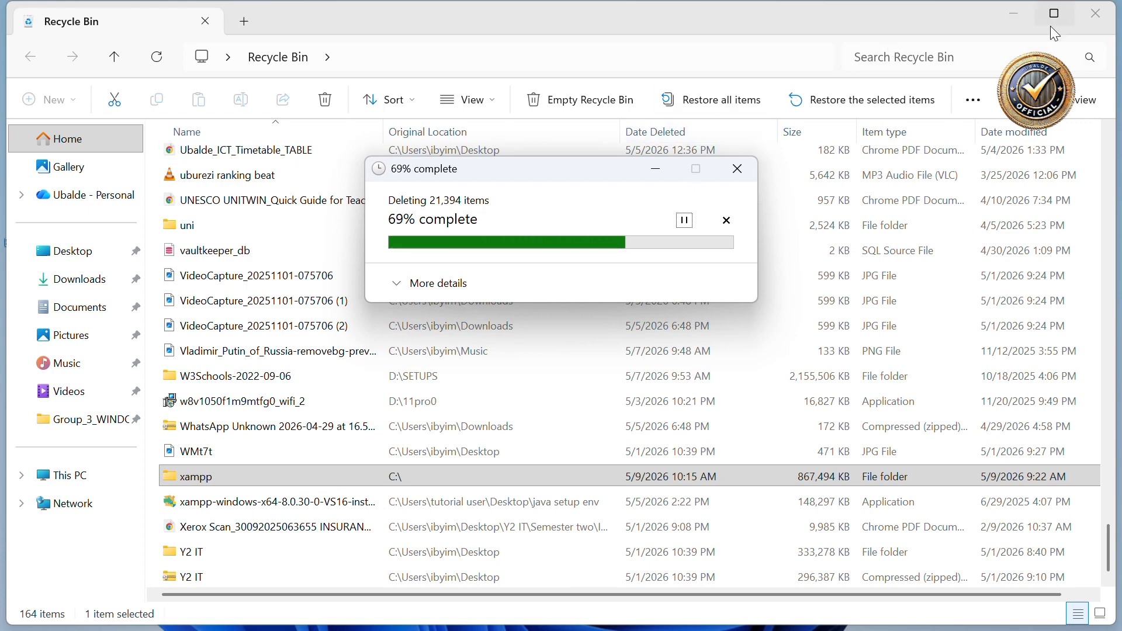
Search Windows for "xam", try to open XAMPP Control Panel, and agree to delete its broken shortcut
{"action": "left_click", "coordinate": [1085, 25]}
{"action": "key", "text": "super"}
{"action": "type", "text": "xam"}
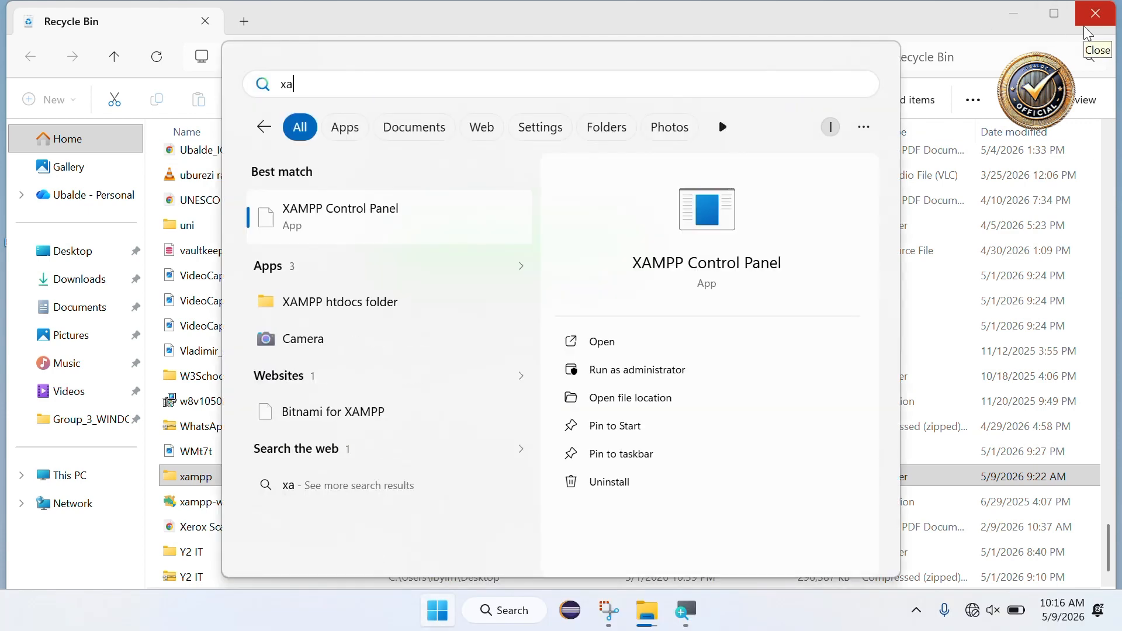
{"action": "left_click", "coordinate": [593, 345]}
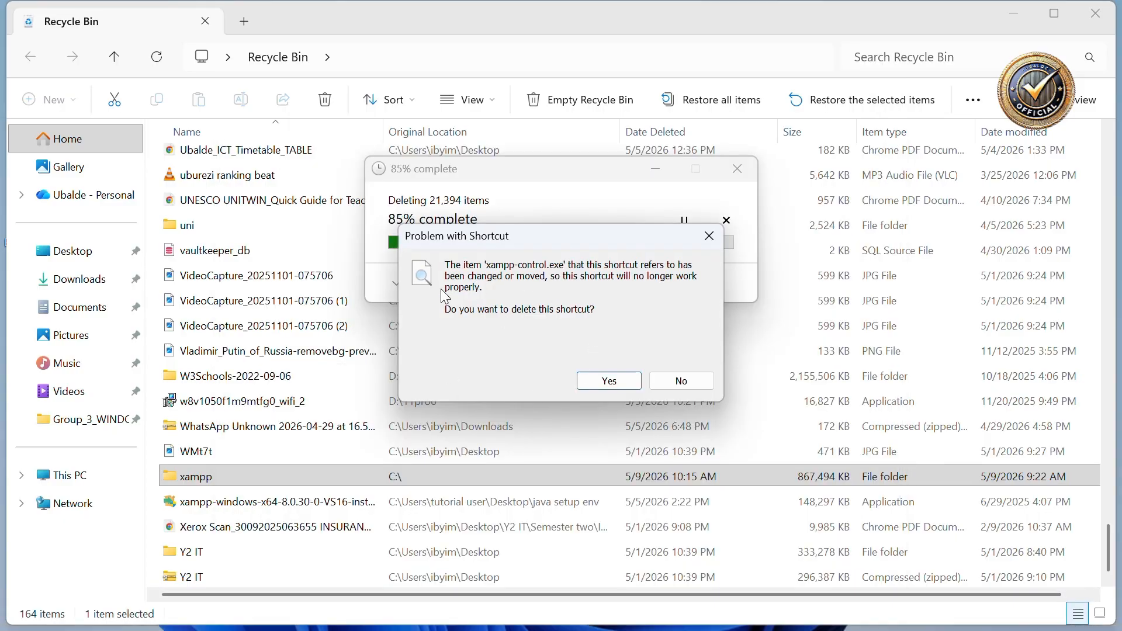
{"action": "left_click", "coordinate": [618, 389]}
Search Windows for "xa", go to the XAMPP htdocs folder shortcut's location, and delete the XAMPP folder from the Start Menu's Programs folder
{"action": "key", "text": "super"}
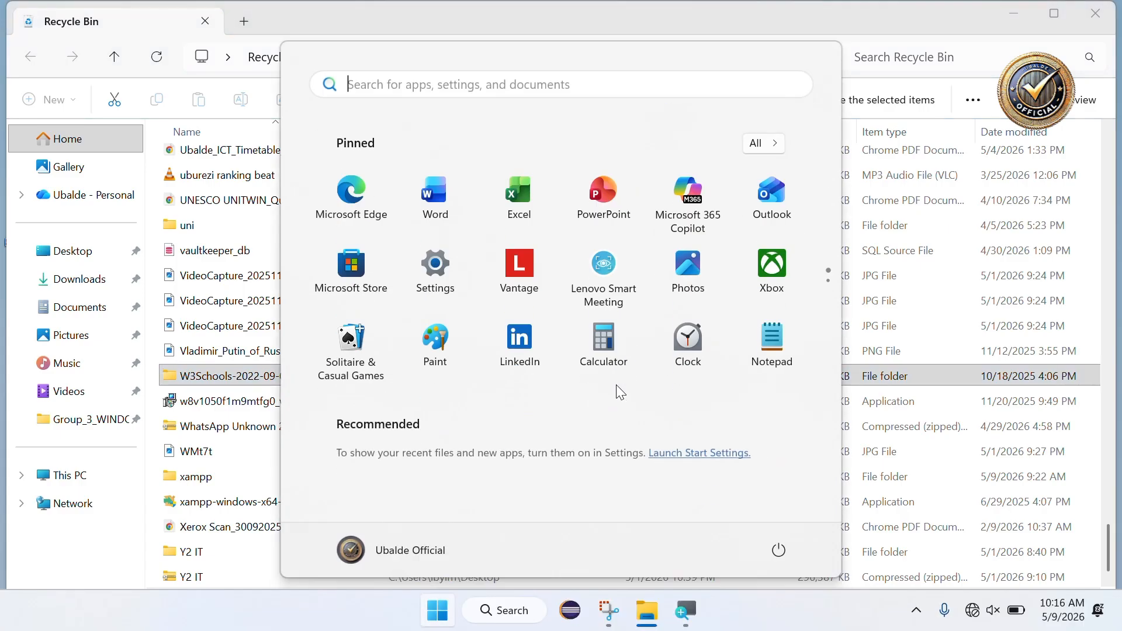
{"action": "type", "text": "xa"}
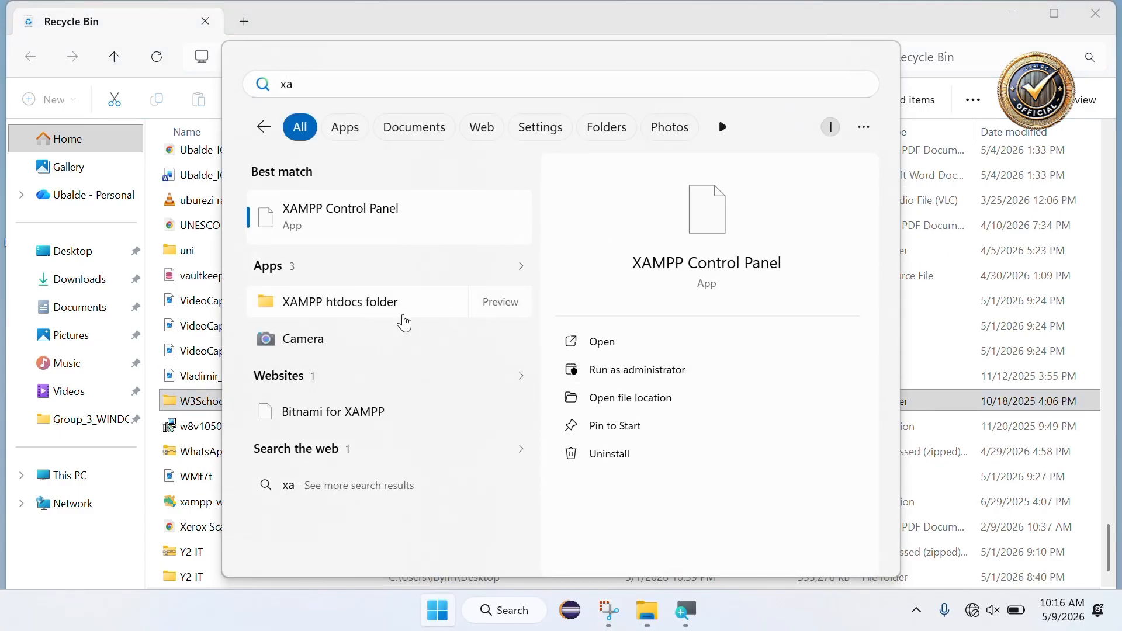
{"action": "right_click", "coordinate": [404, 322]}
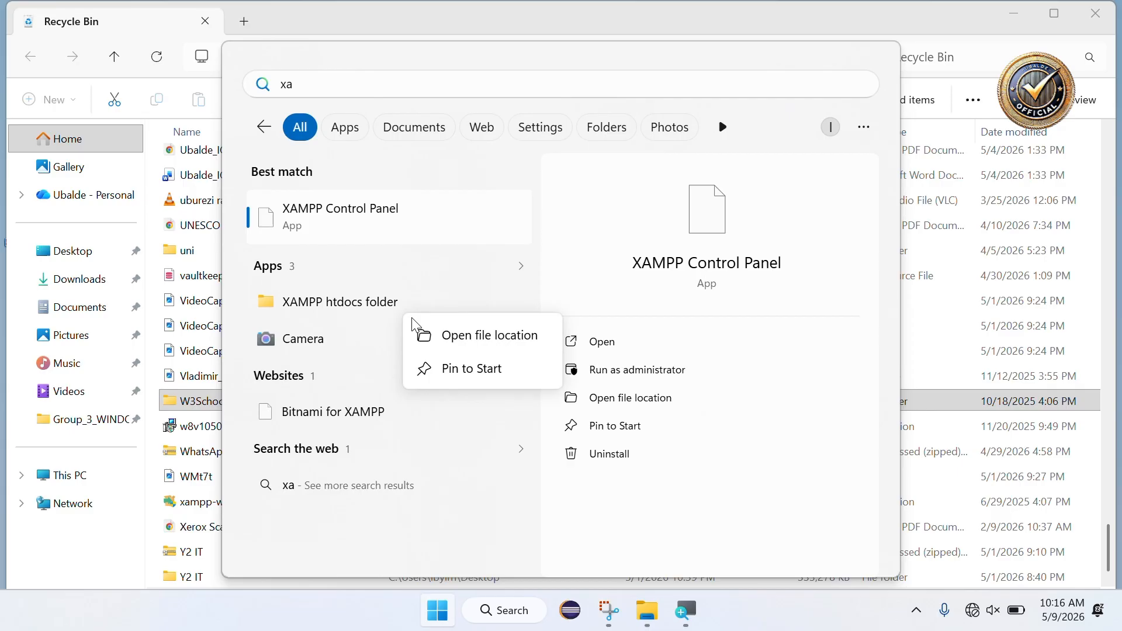
{"action": "left_click", "coordinate": [461, 335]}
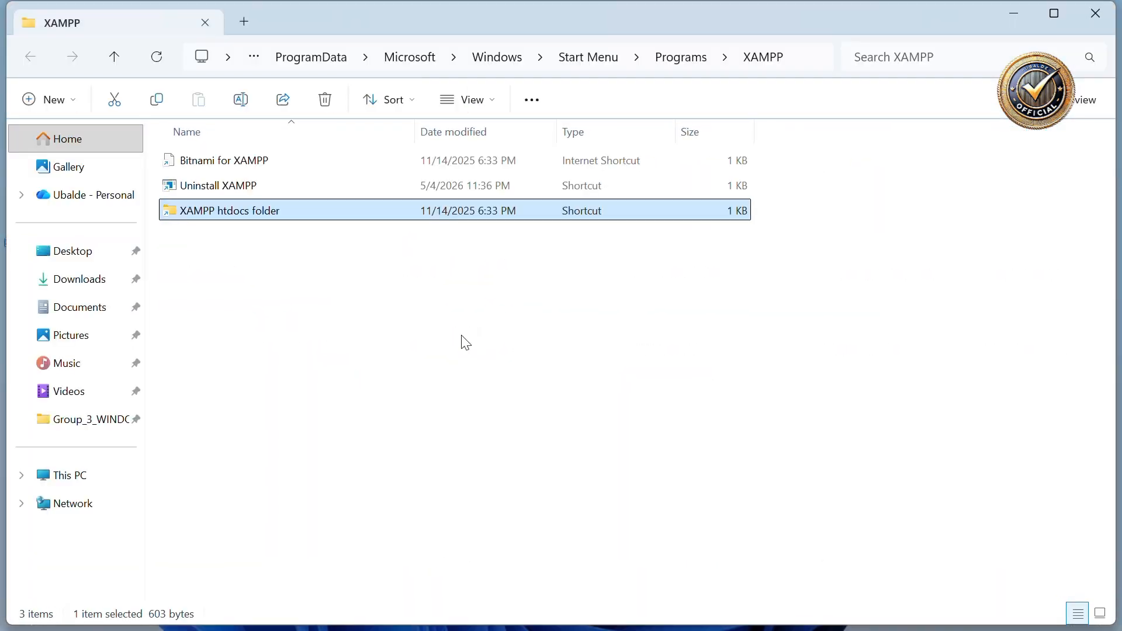
{"action": "key", "text": "alt+Up"}
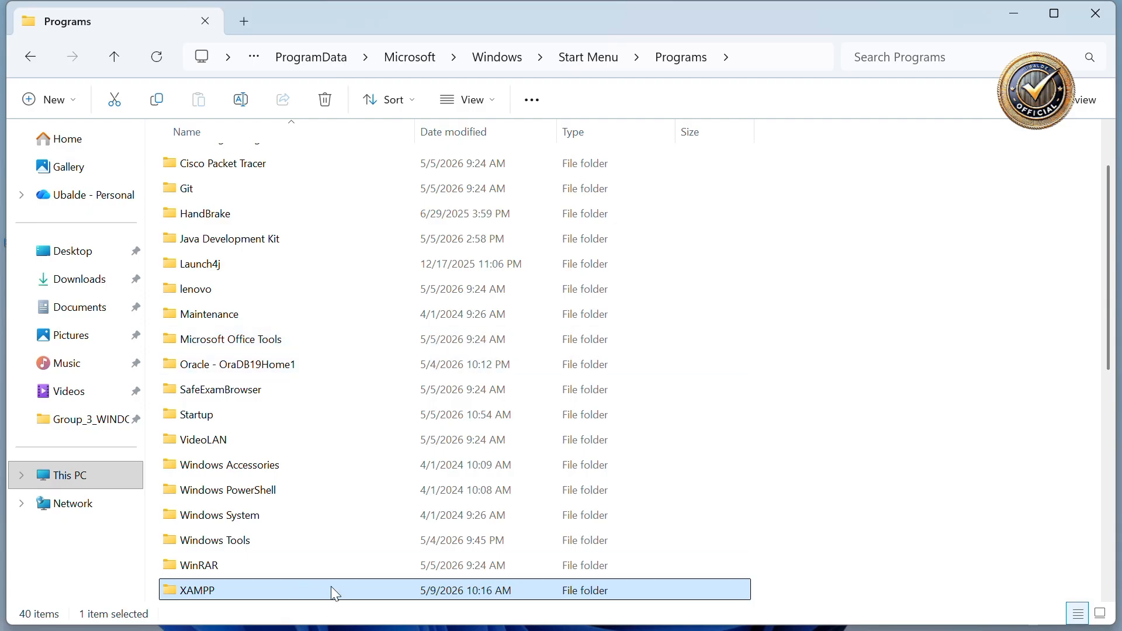
{"action": "key", "text": "Delete"}
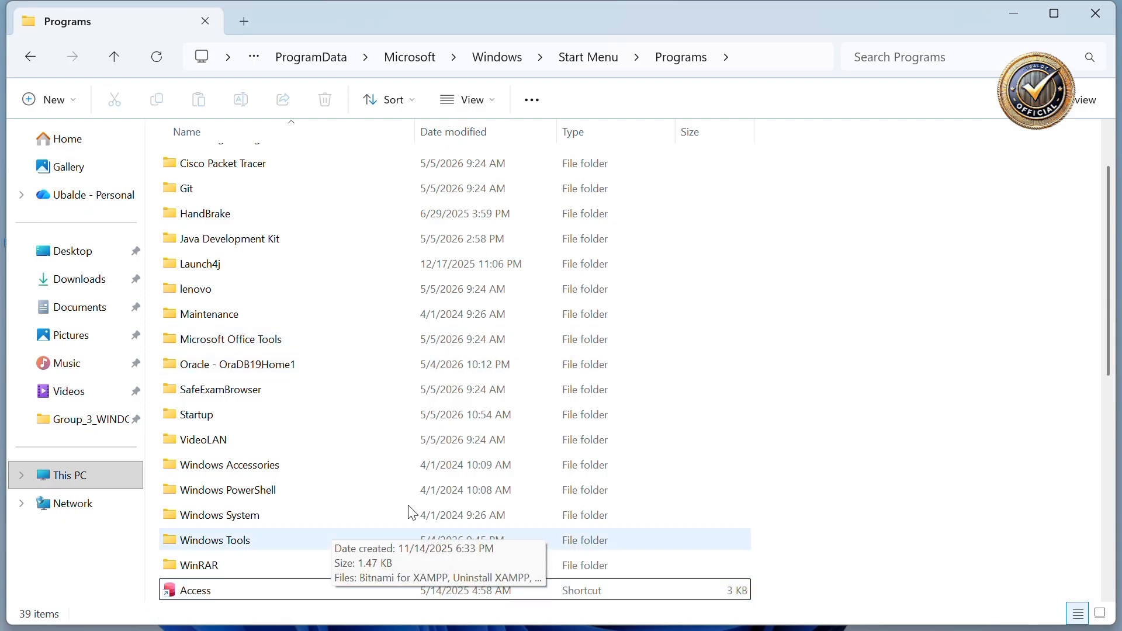
Search Windows for "xa" and "xampp" to check for leftovers, and try to open the xampp-control text document
{"action": "key", "text": "super"}
{"action": "type", "text": "xa"}
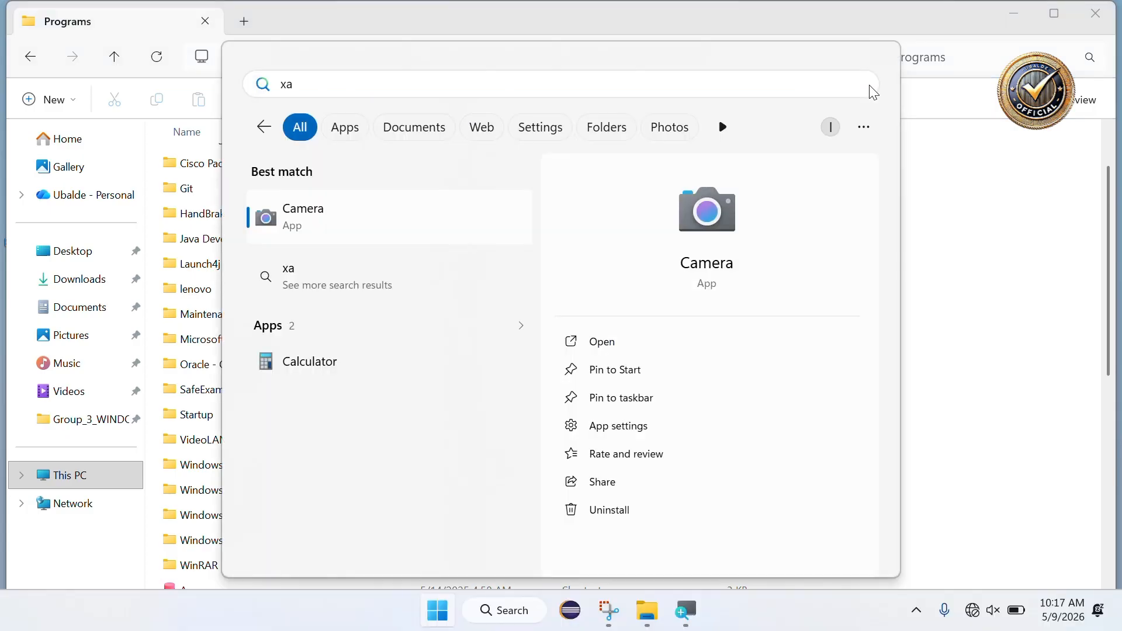
{"action": "key", "text": "BackSpace"}
{"action": "type", "text": "ampp-control"}
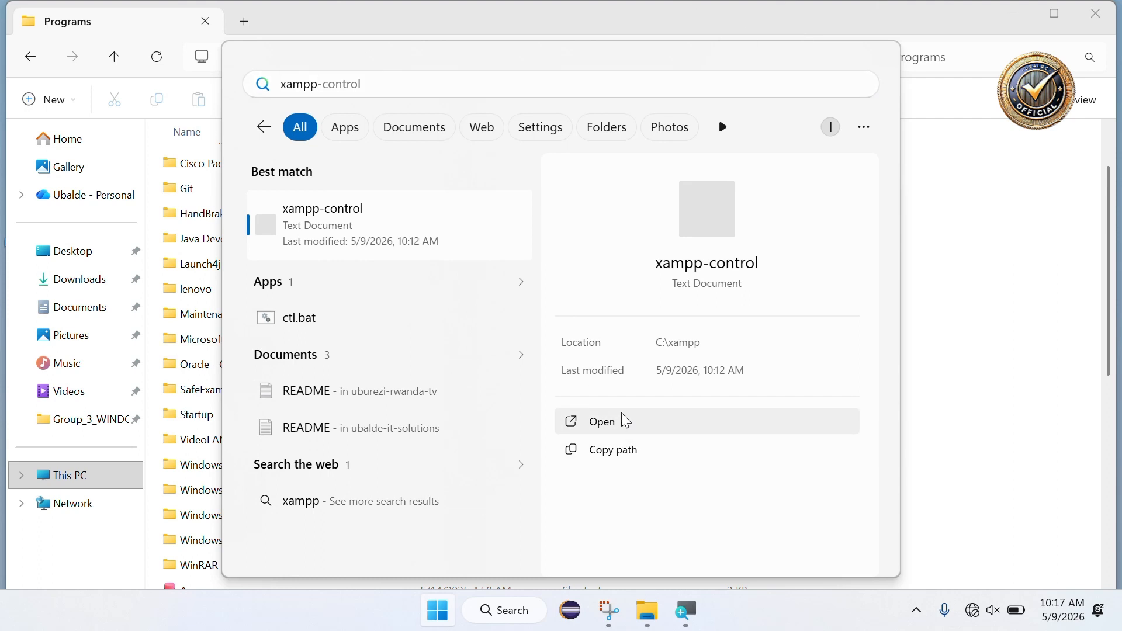
{"action": "left_click", "coordinate": [611, 423]}
{"action": "left_click", "coordinate": [1000, 436]}
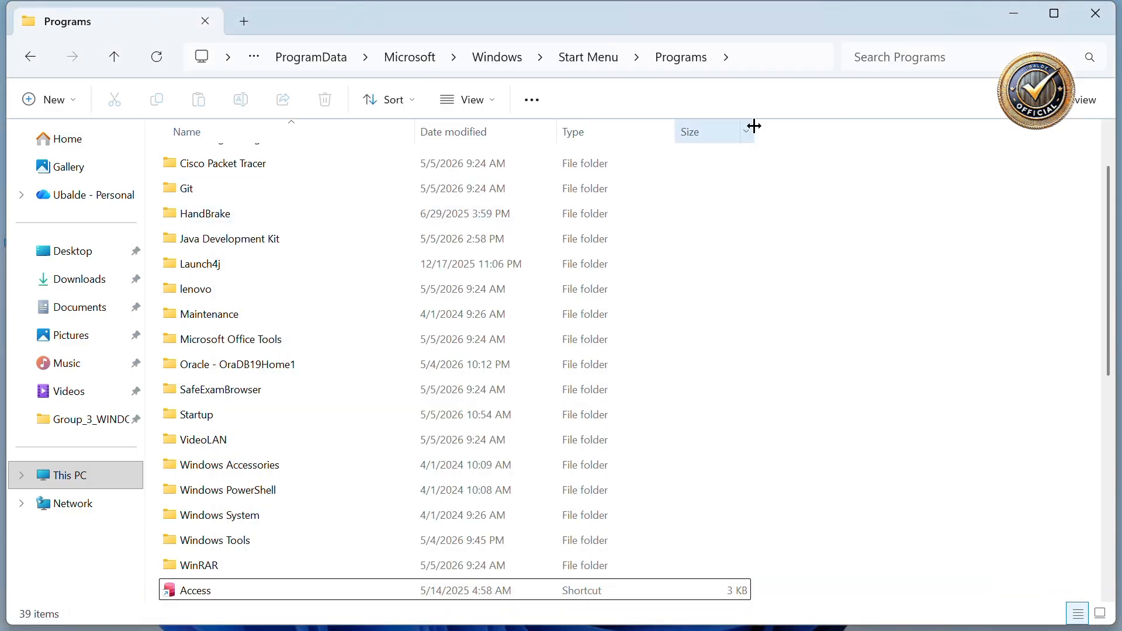
Close the Programs folder and Recycle Bin windows
{"action": "left_click", "coordinate": [1101, 23]}
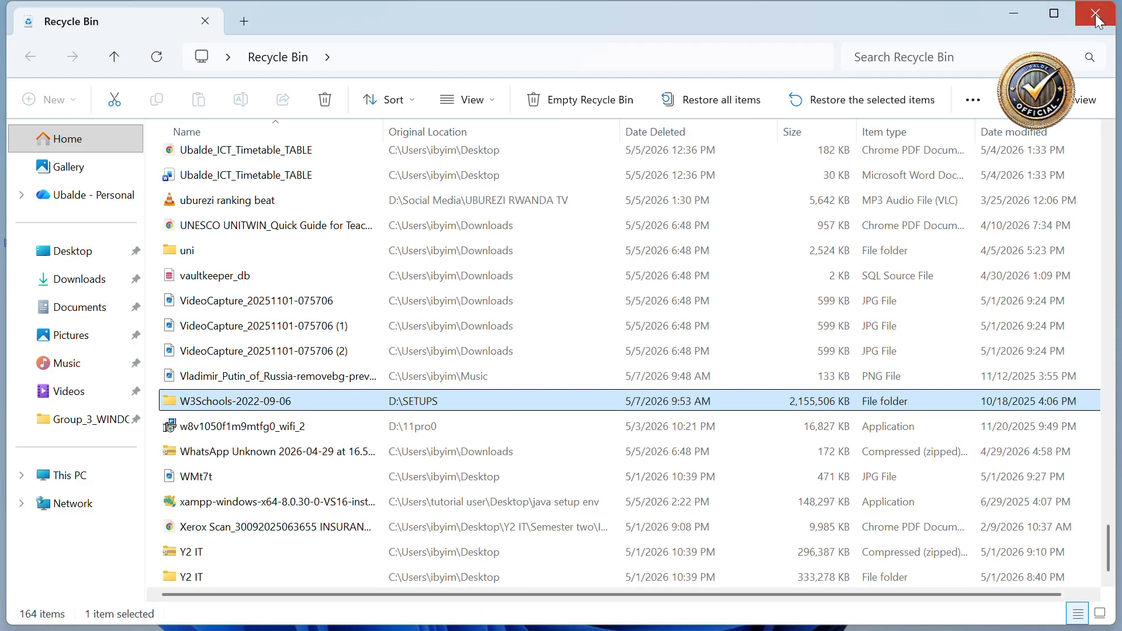
{"action": "left_click", "coordinate": [1097, 23]}
{"action": "mouse_move", "coordinate": [621, 584]}
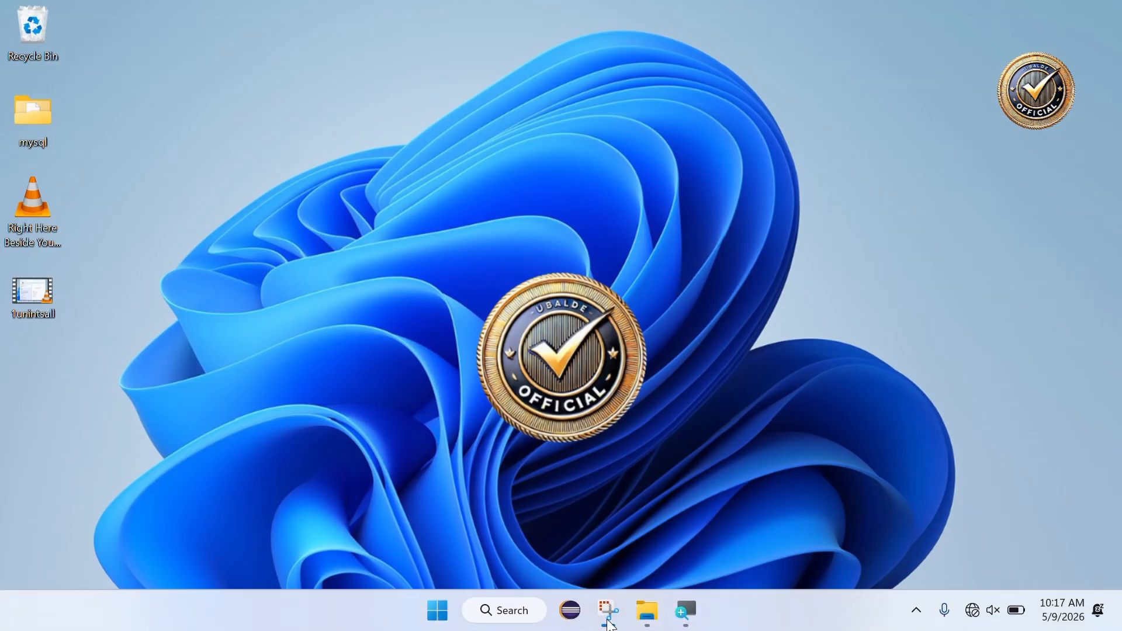
{"action": "mouse_move", "coordinate": [610, 625]}
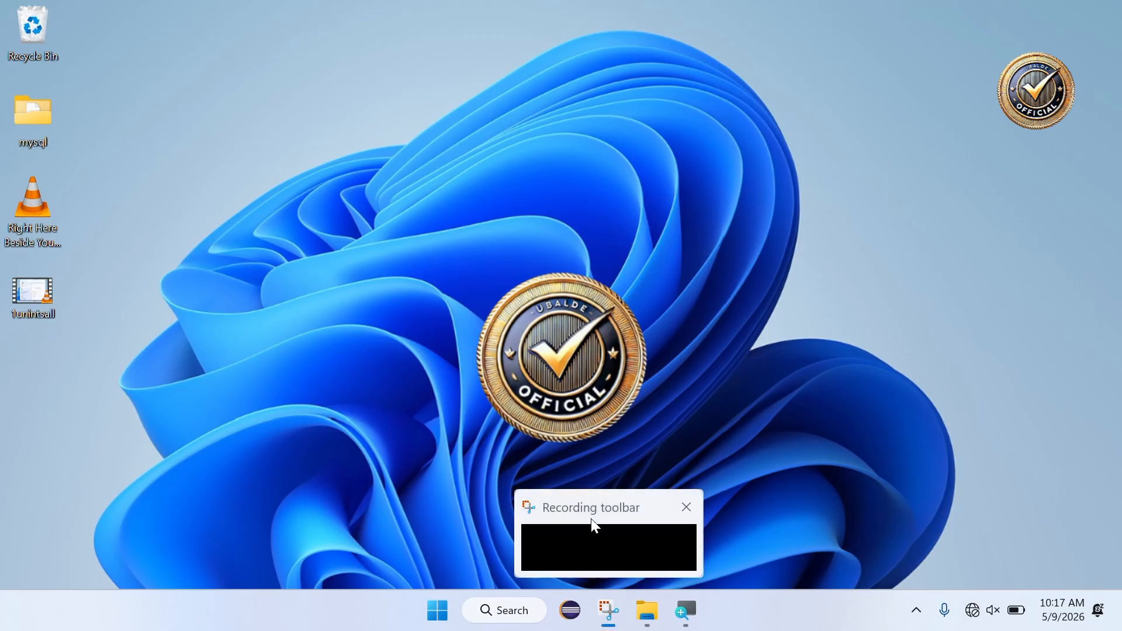
{"action": "mouse_move", "coordinate": [645, 612]}
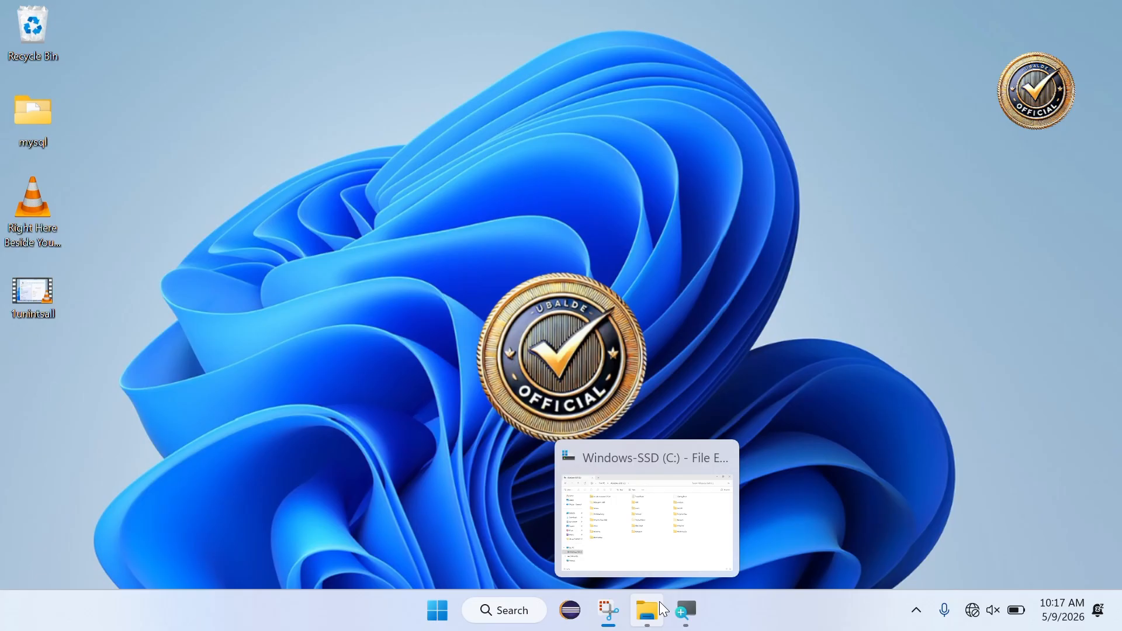
{"action": "mouse_move", "coordinate": [683, 607]}
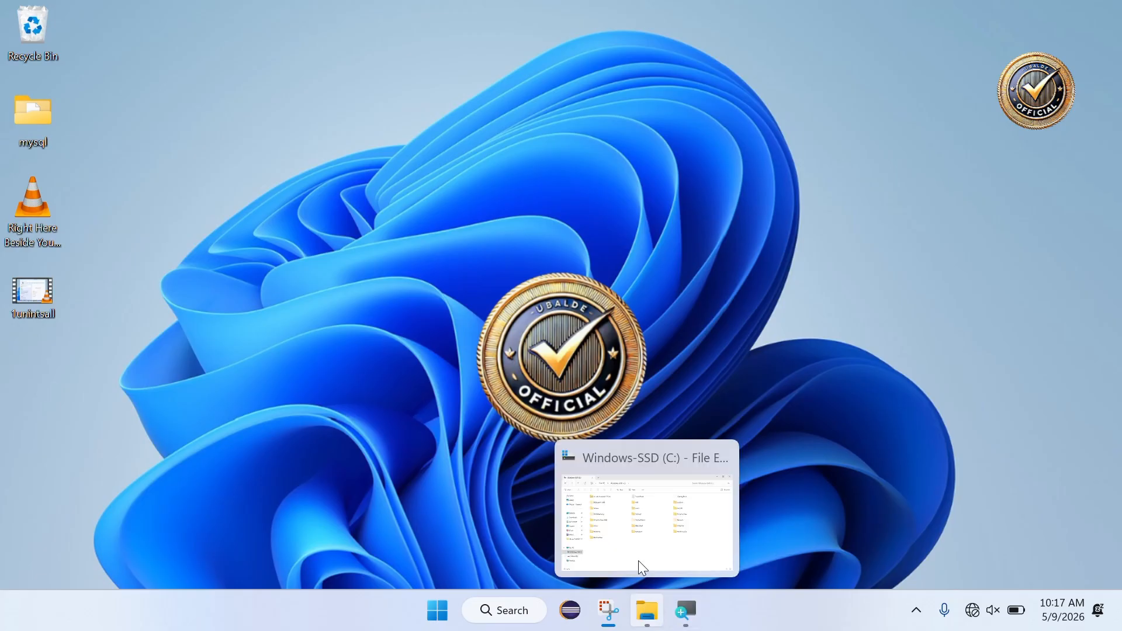